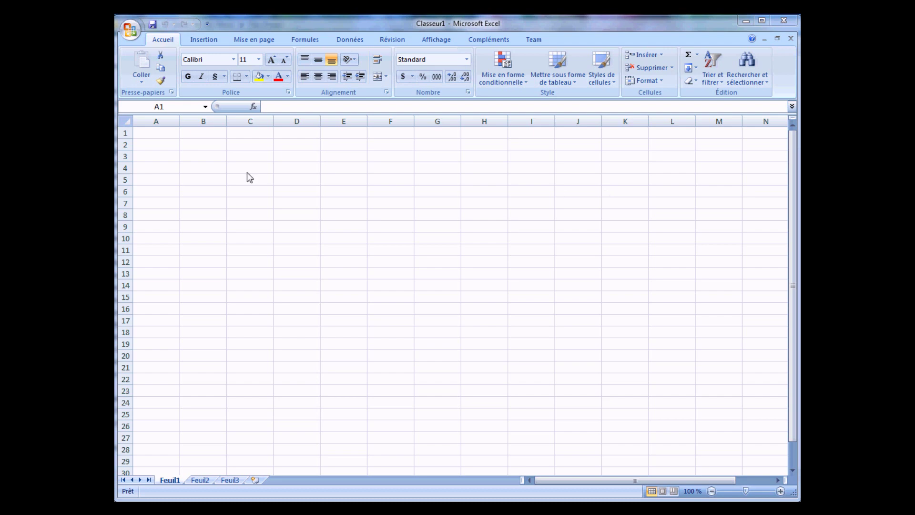
Enter the column headings Tesion, Courant and Résistance in cells A1, B1 and C1
left_click(148, 129)
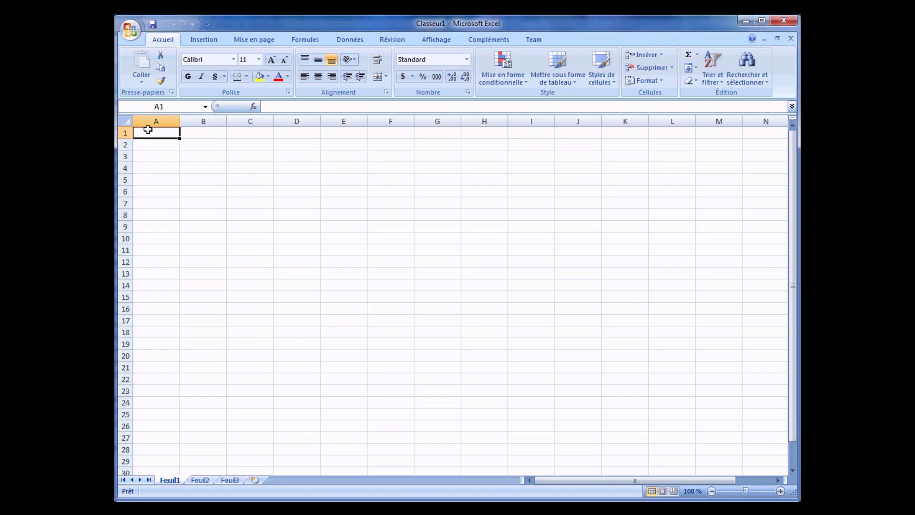
type("Tesion")
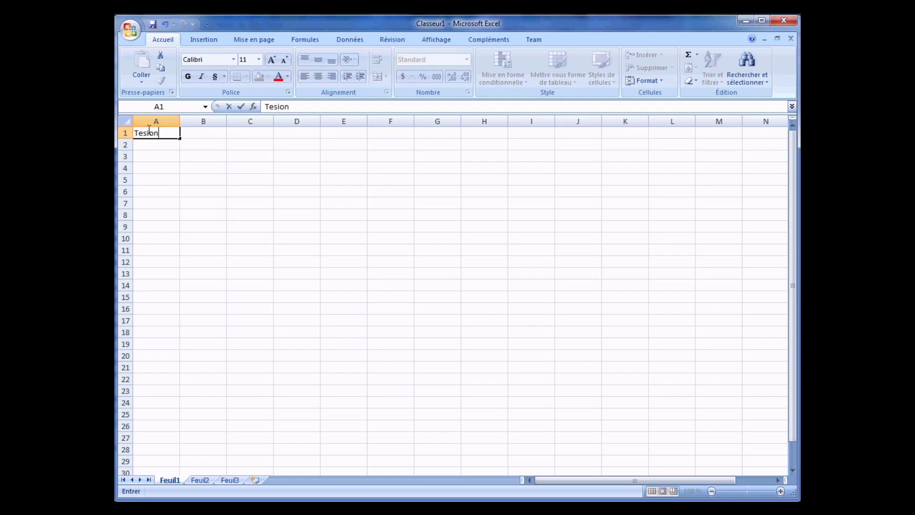
left_click(207, 138)
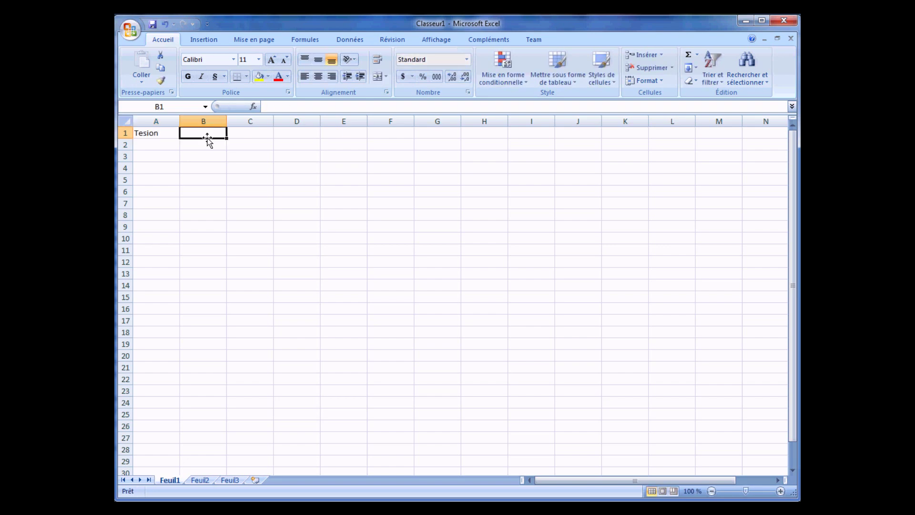
type("Courant")
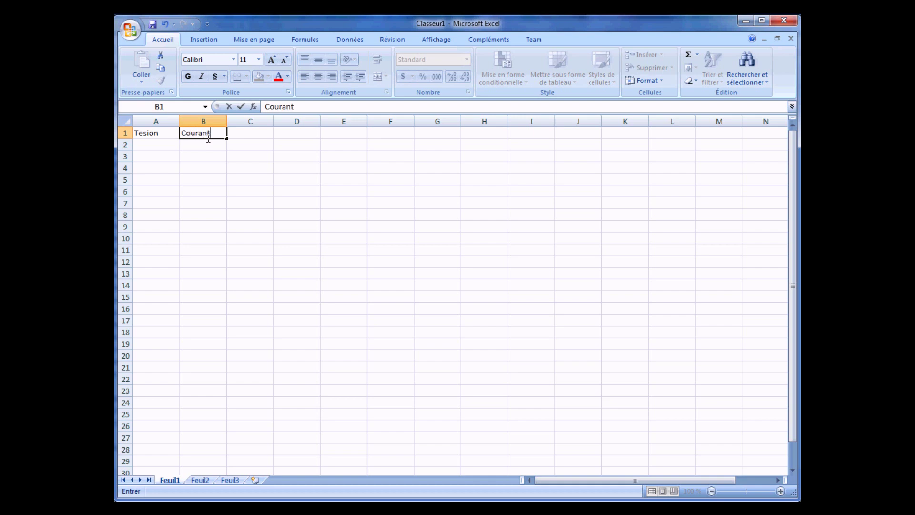
left_click(256, 133)
type("R")
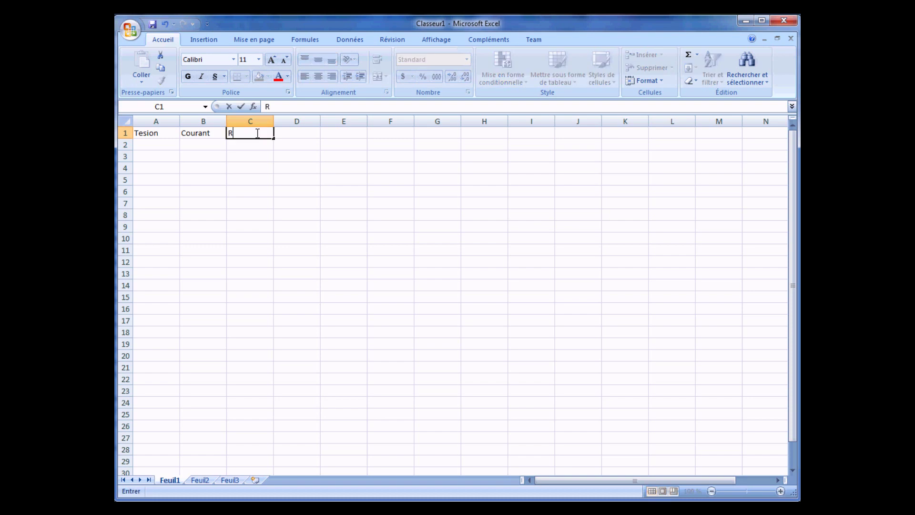
type("ésistance")
Correct the spelling of the heading in cell A1 to Tension
left_click(156, 134)
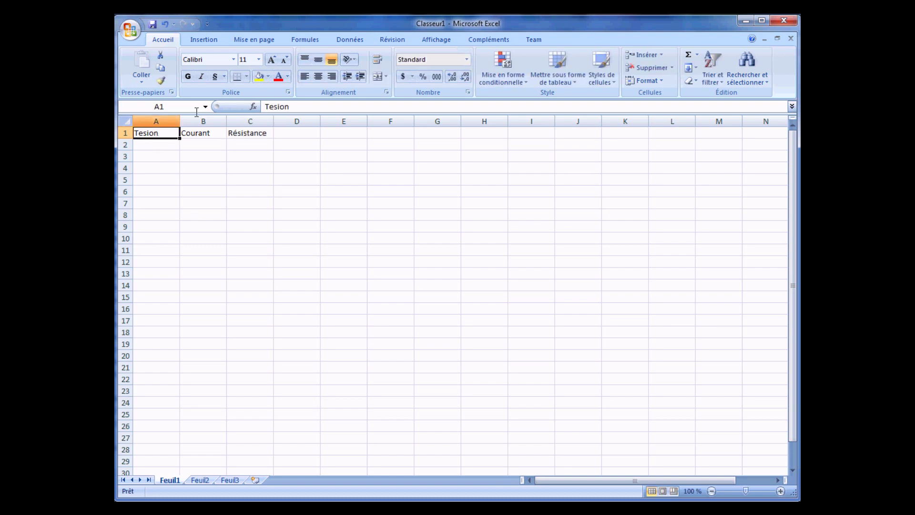
left_click(276, 106)
type("n")
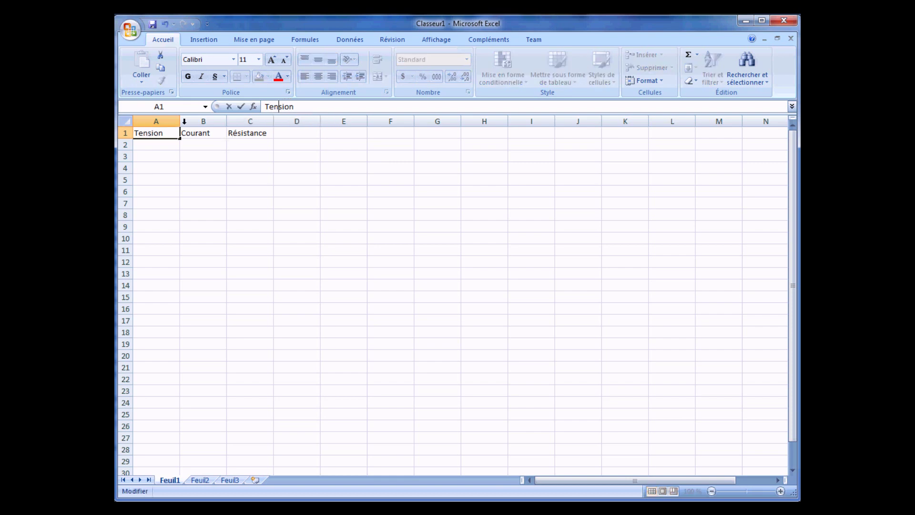
left_click(241, 106)
Enter 0,1 in A2 and 0,125 in A3, and extend the series down the Tension column to 0,8 in A30
left_click(158, 145)
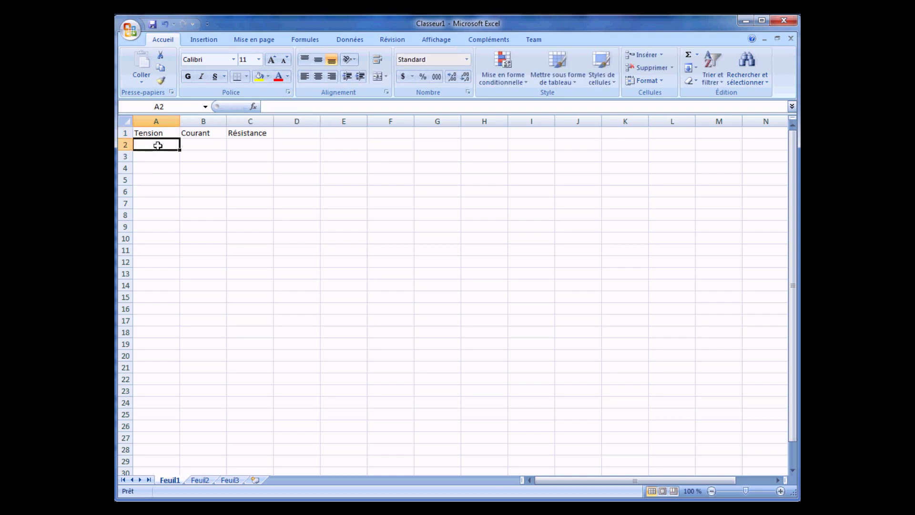
type("0")
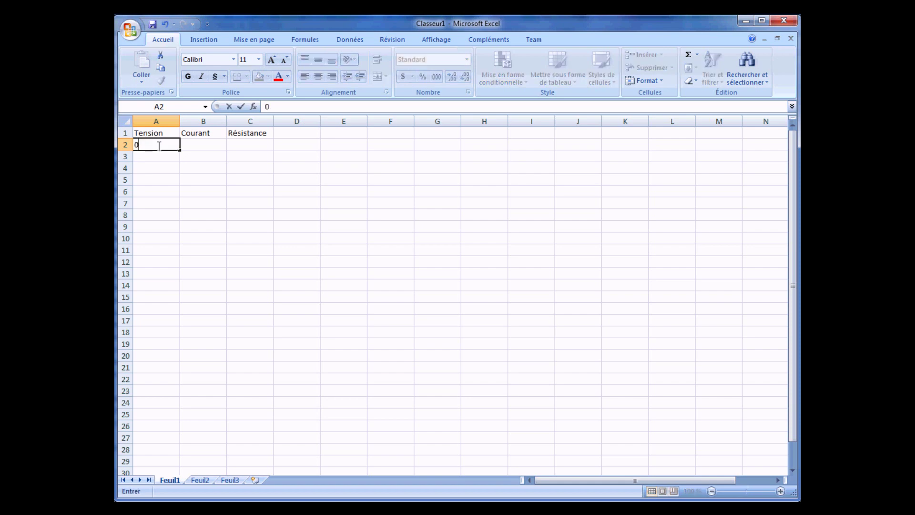
type(",1")
left_click(144, 158)
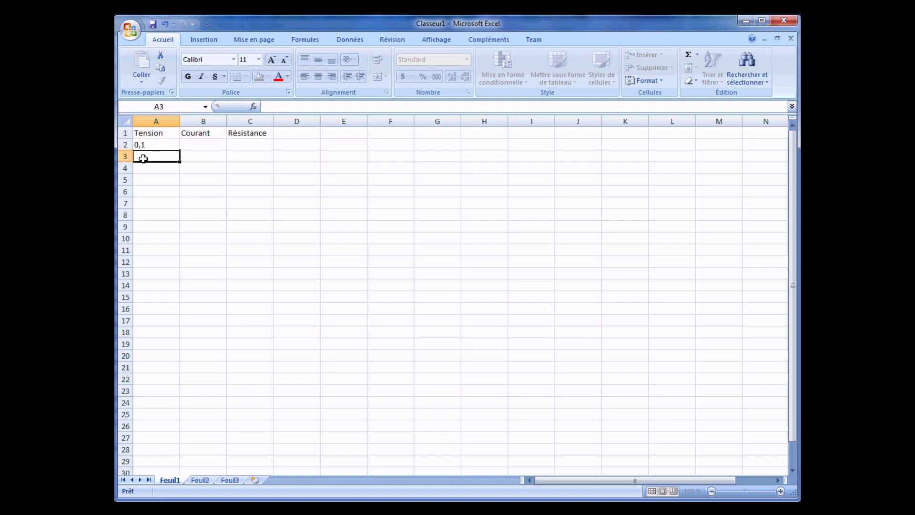
type("0,125")
left_click(160, 145)
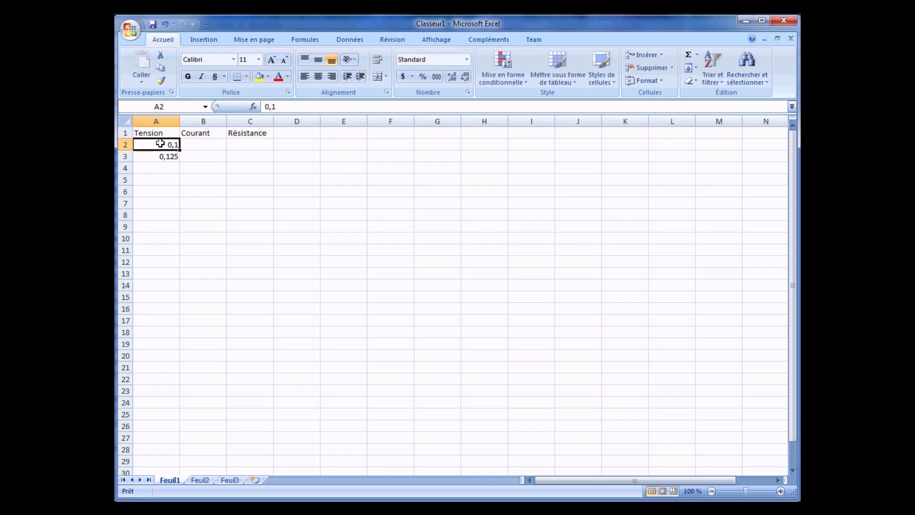
left_click_drag(166, 147, 171, 475)
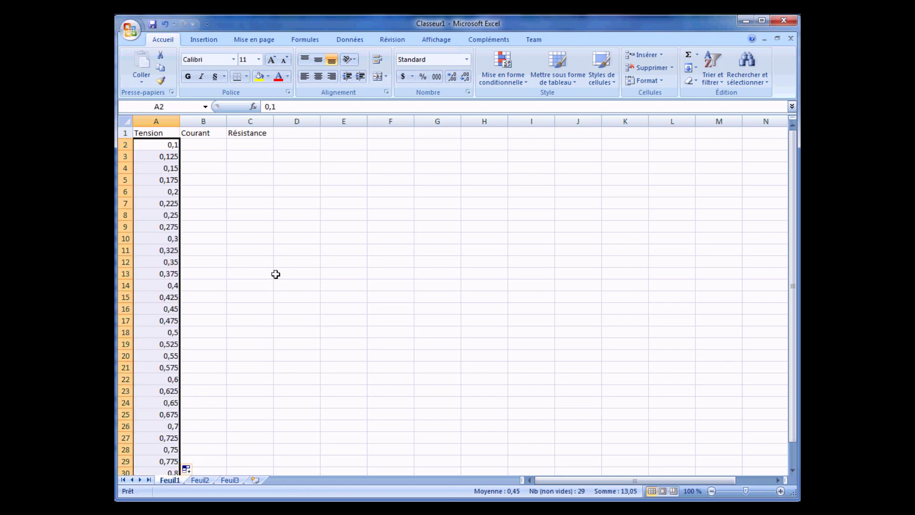
Enter the formula =1e-12*exp(A2/0,026) in B2 and fill it down the Courant column to B30
left_click(210, 146)
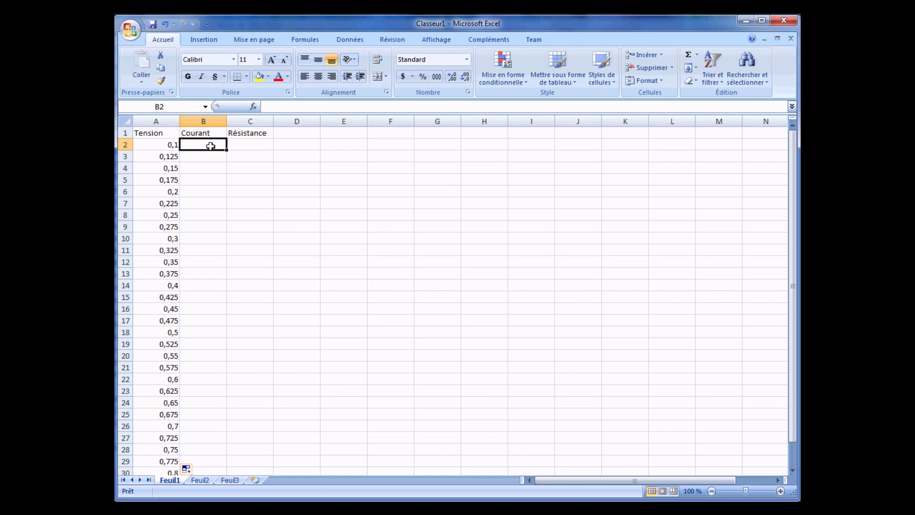
type("=")
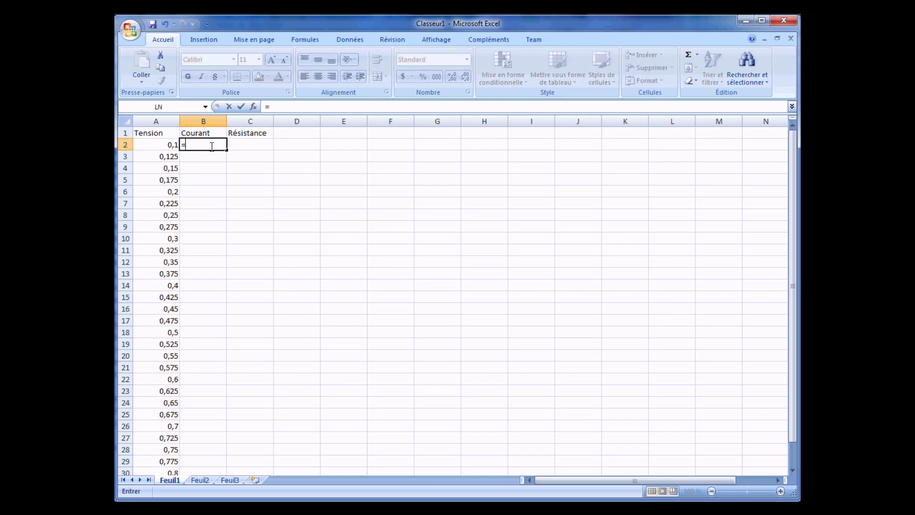
type("1e-12*ex")
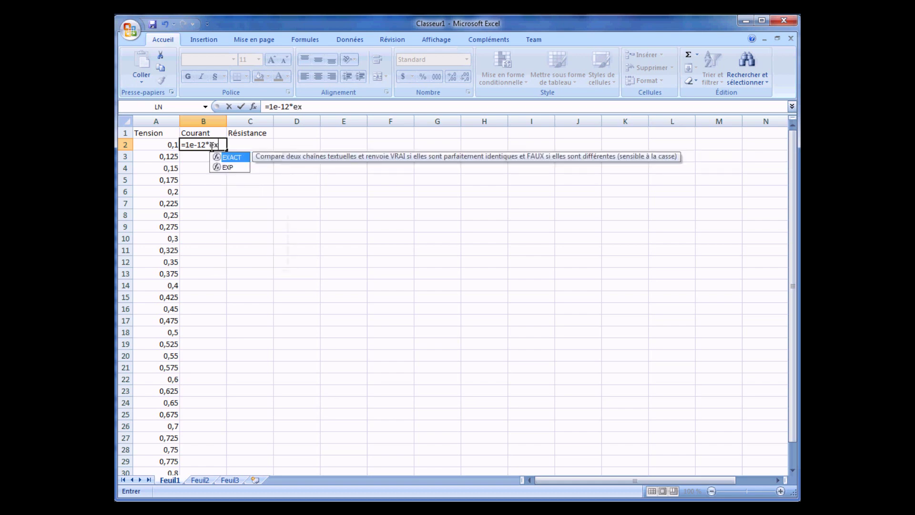
type("p(")
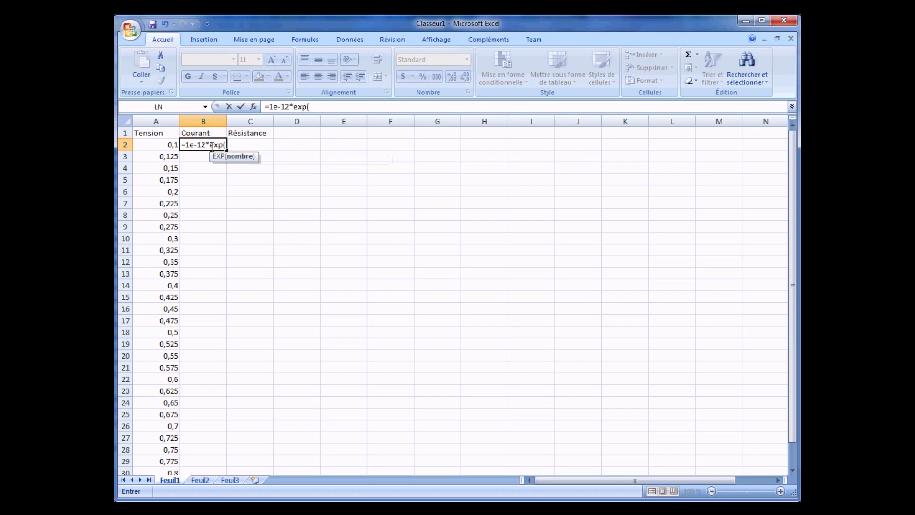
left_click(159, 145)
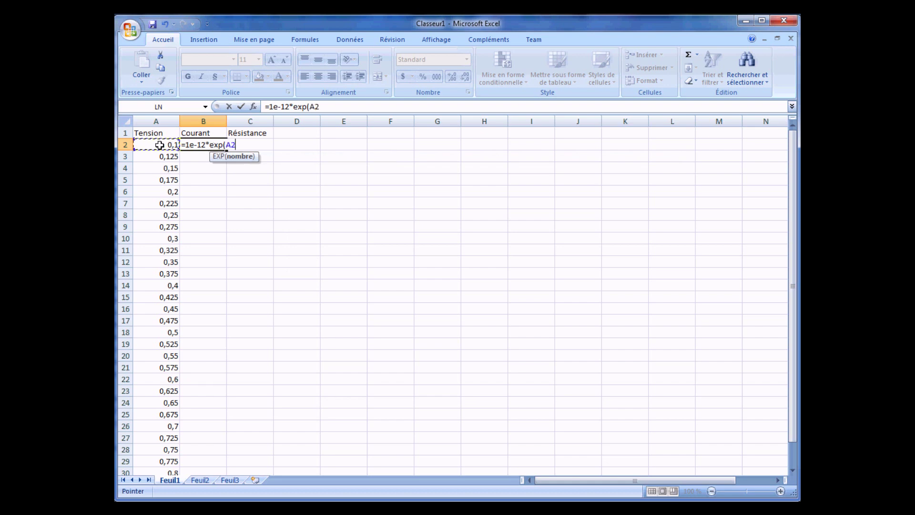
type("/0,026")
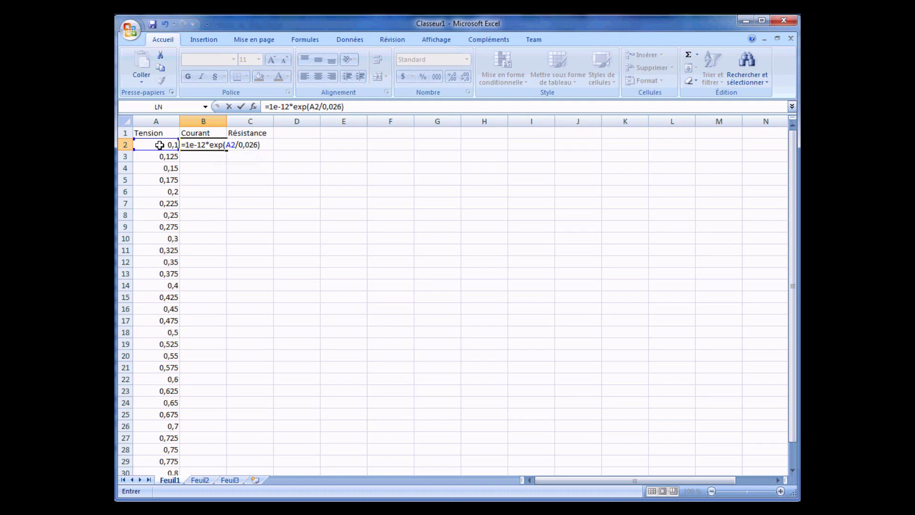
left_click(241, 106)
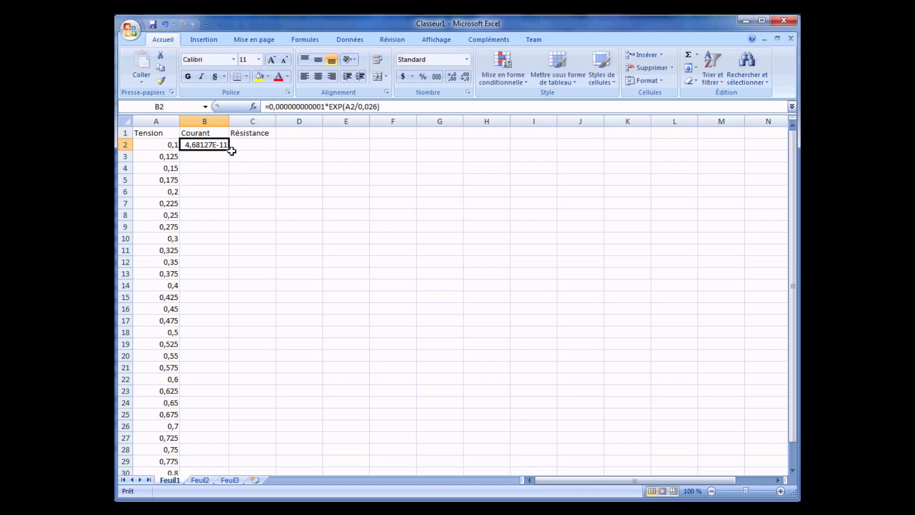
left_click_drag(229, 151, 228, 472)
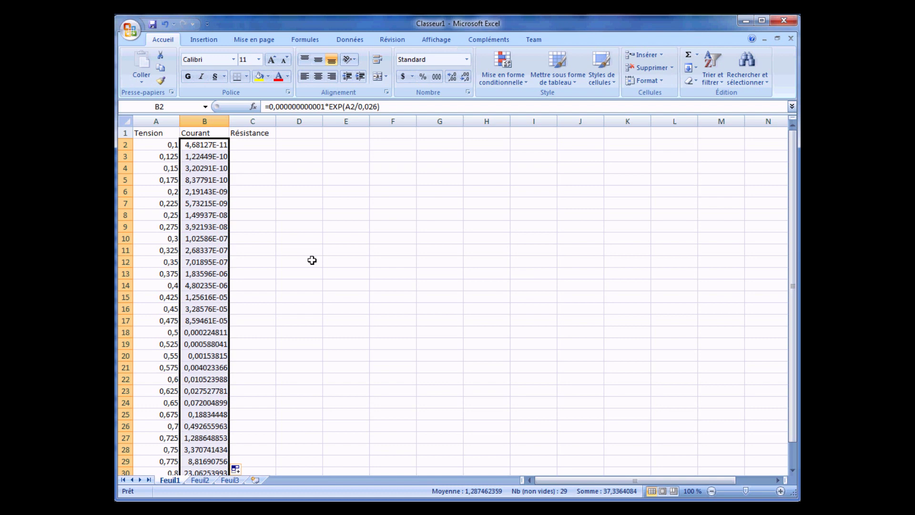
Insert a basic 2D line chart without markers from the Courant values in B2:B30
left_click(203, 41)
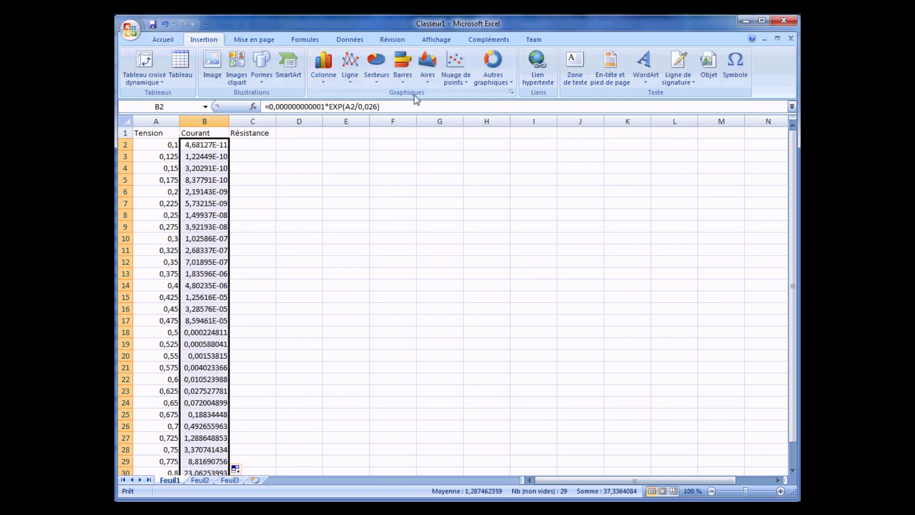
left_click(350, 70)
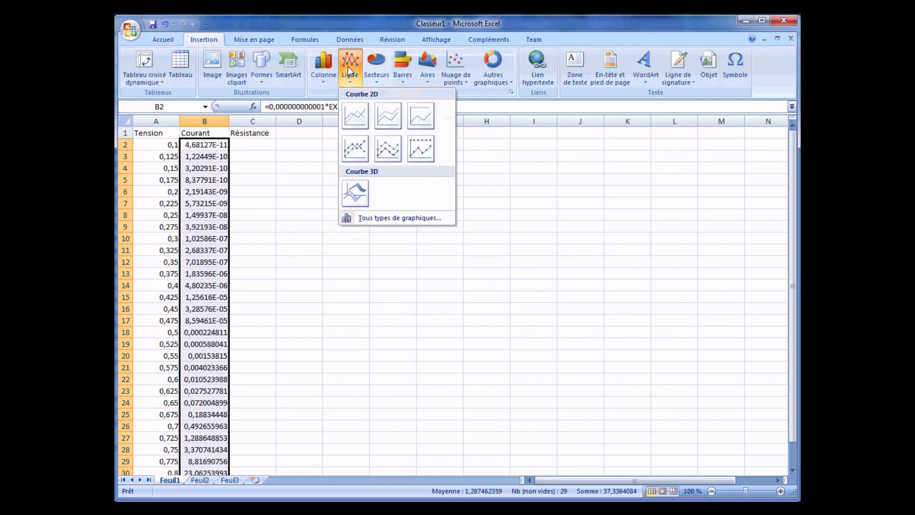
left_click(359, 118)
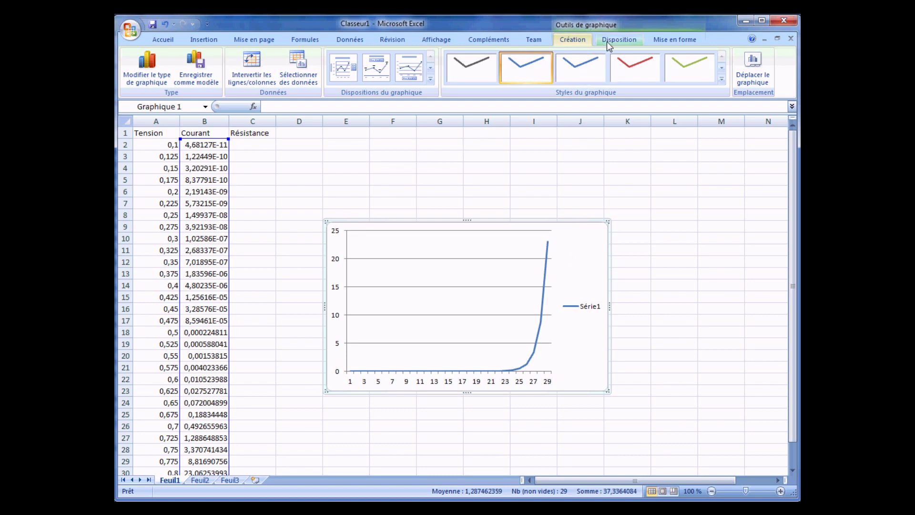
left_click(456, 168)
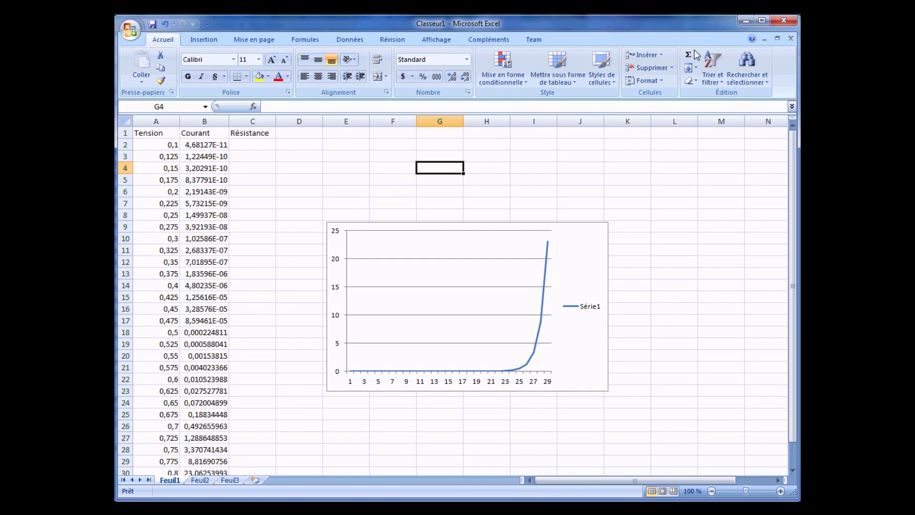
Set the chart's horizontal axis labels to the Tension values in A2:A30
left_click(579, 261)
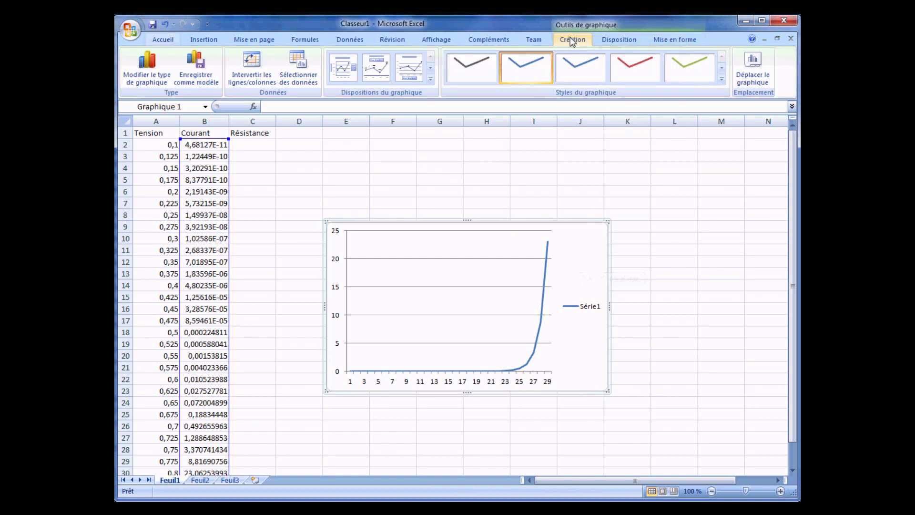
right_click(572, 270)
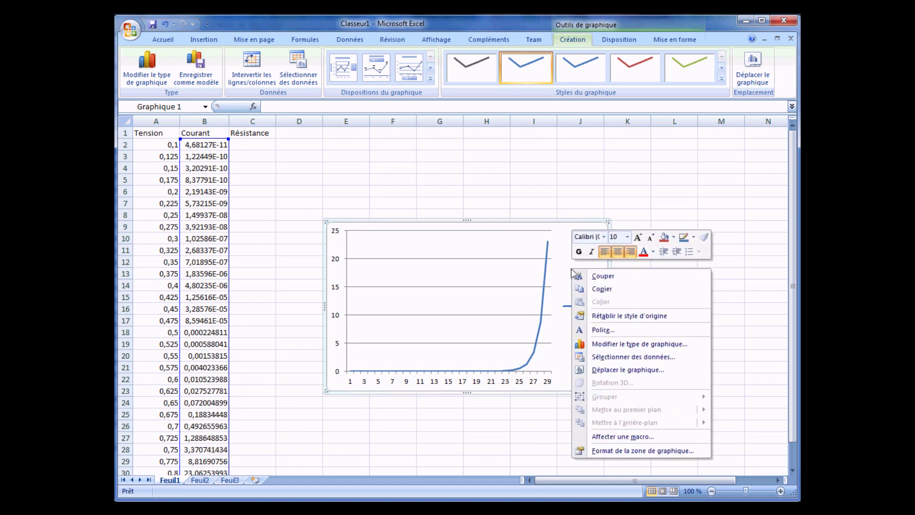
left_click(612, 358)
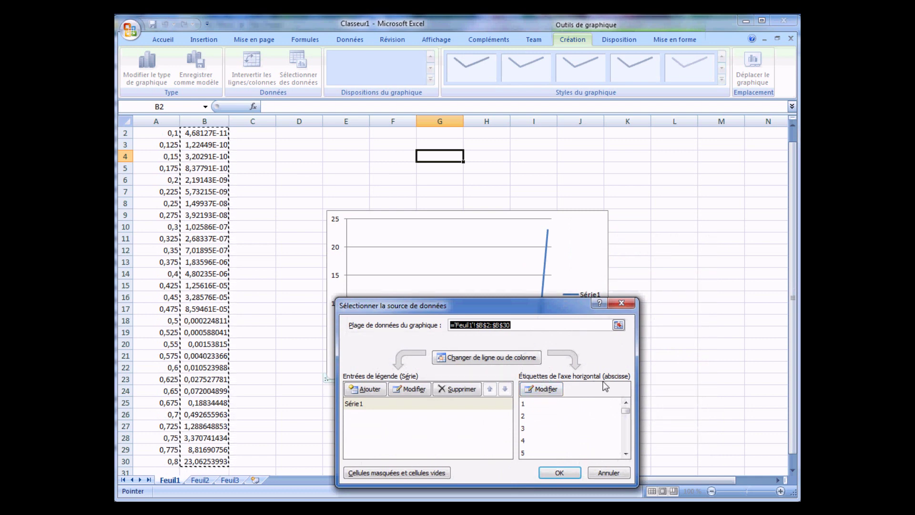
left_click(542, 390)
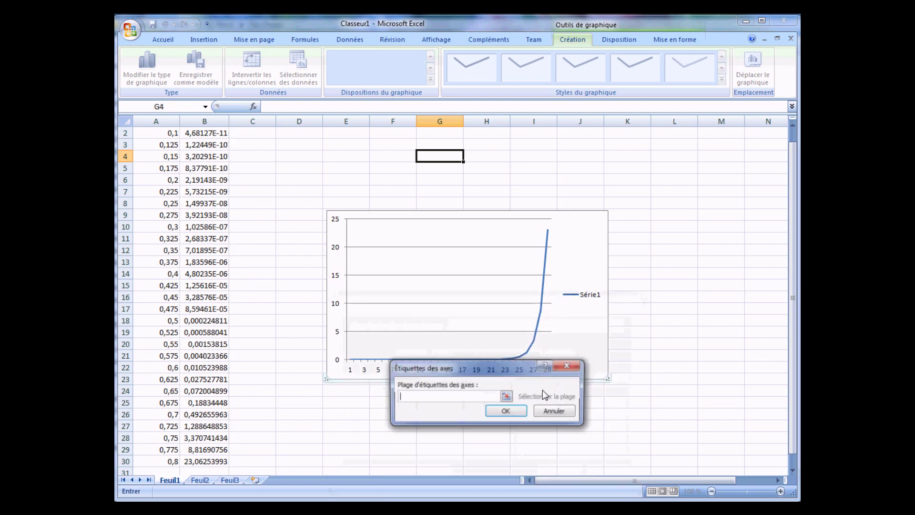
left_click_drag(155, 133, 173, 422)
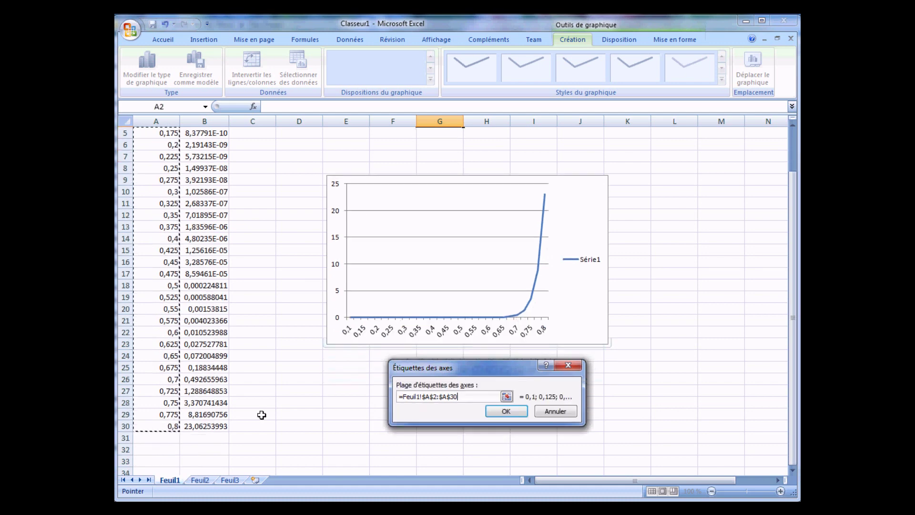
left_click(516, 413)
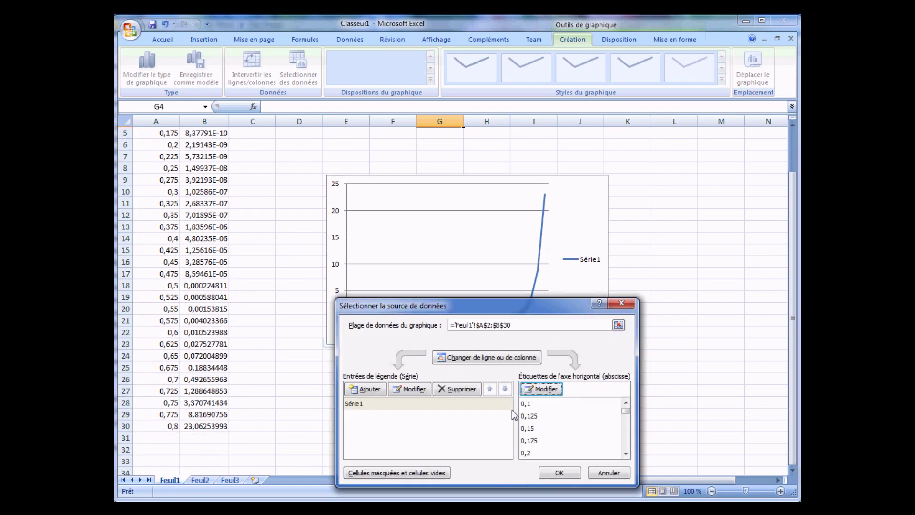
Name the chart's data series Courant, keeping B2:B30 as its values
left_click(362, 404)
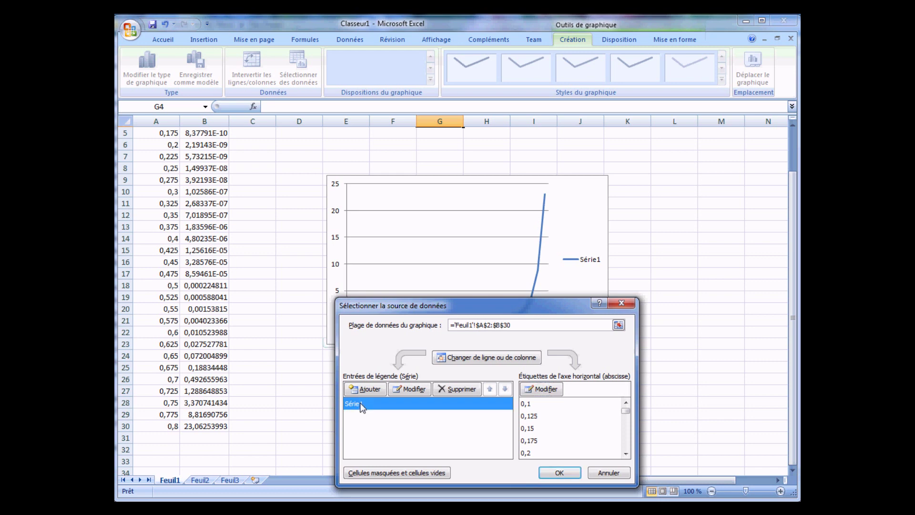
left_click(413, 389)
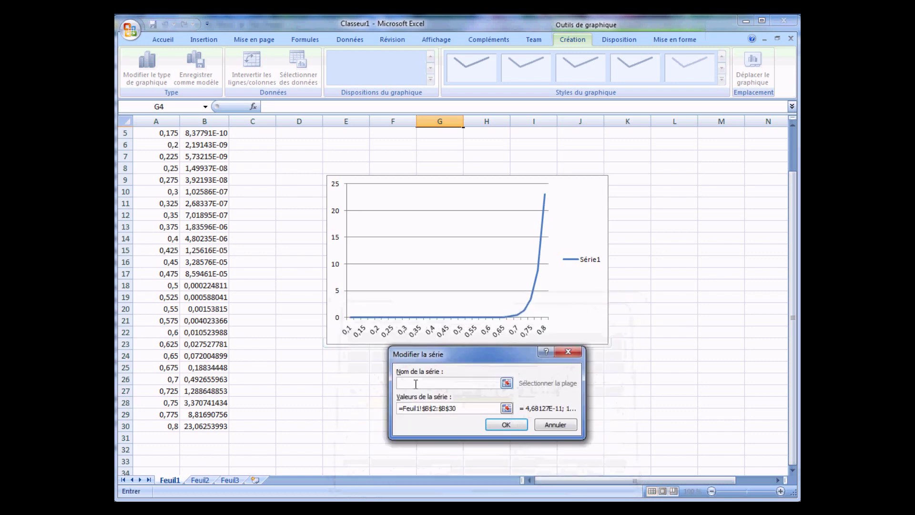
type("Courantt")
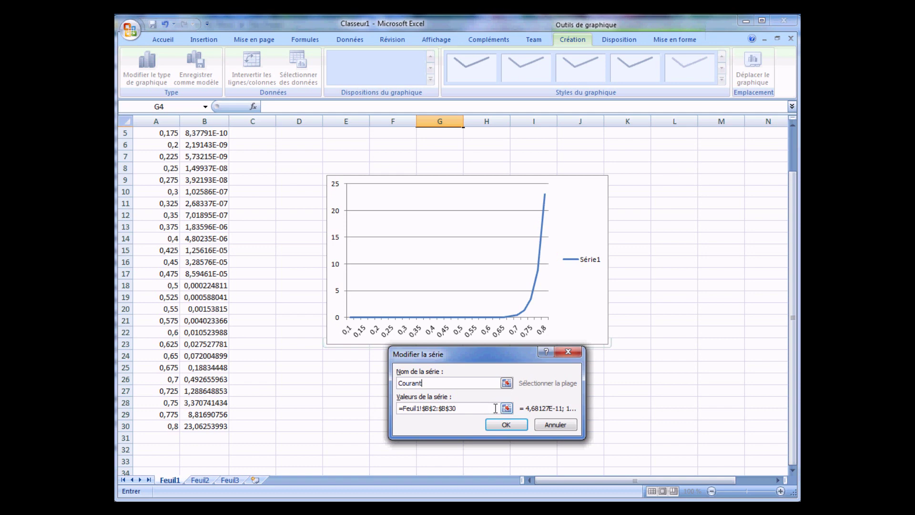
left_click(495, 409)
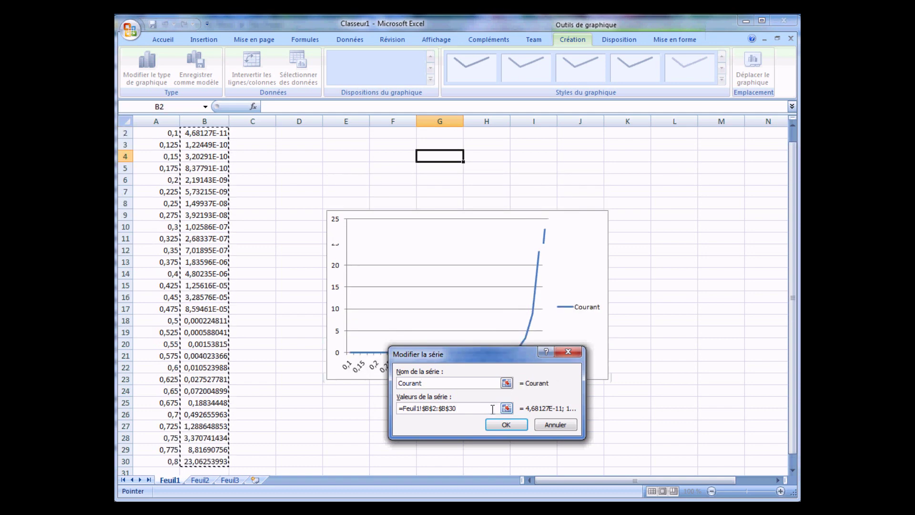
left_click(507, 425)
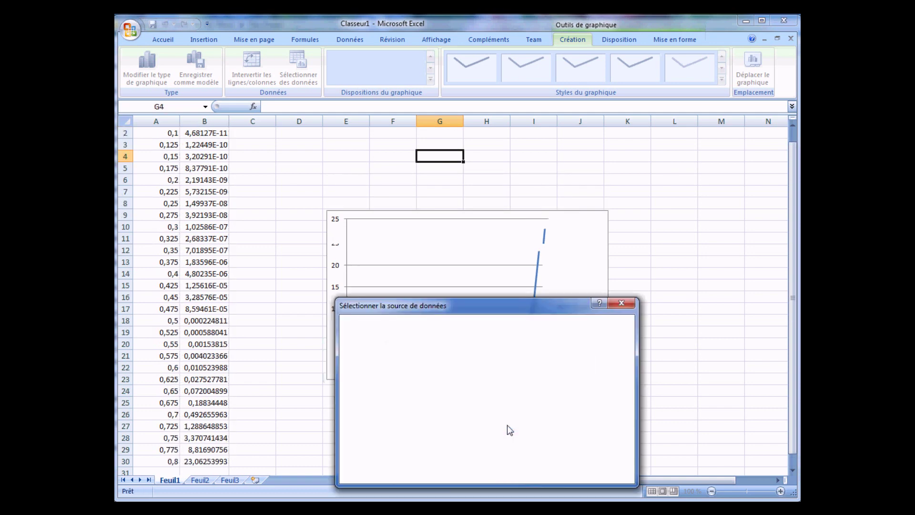
Accept the chart's data source settings and place the legend below the chart
left_click(558, 471)
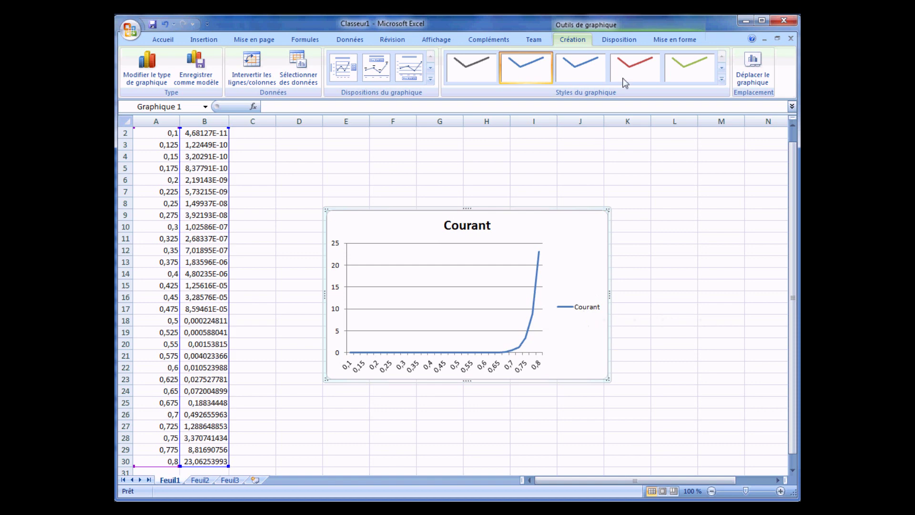
left_click(624, 40)
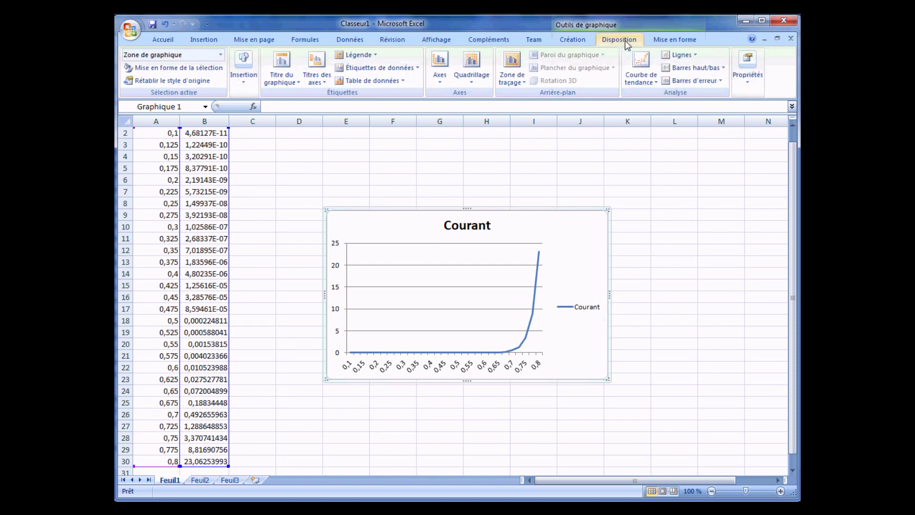
left_click(377, 59)
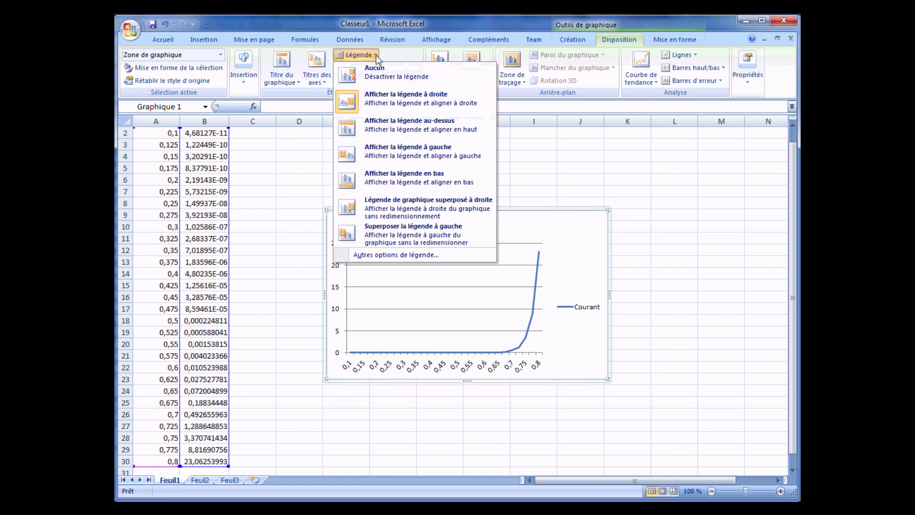
left_click(396, 178)
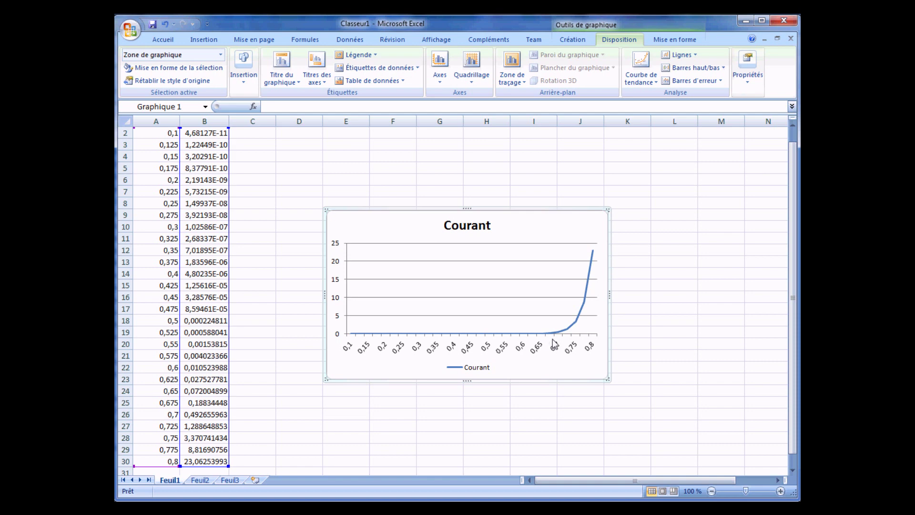
Format the chart's vertical axis so its labels use the Haut position, comparing it with the Bas position
mouse_move(564, 332)
left_click(339, 285)
right_click(339, 286)
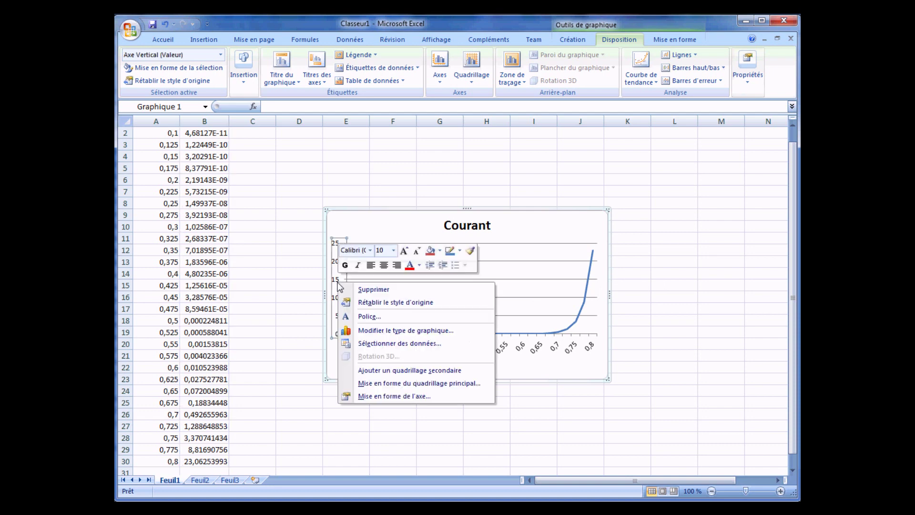
left_click(370, 398)
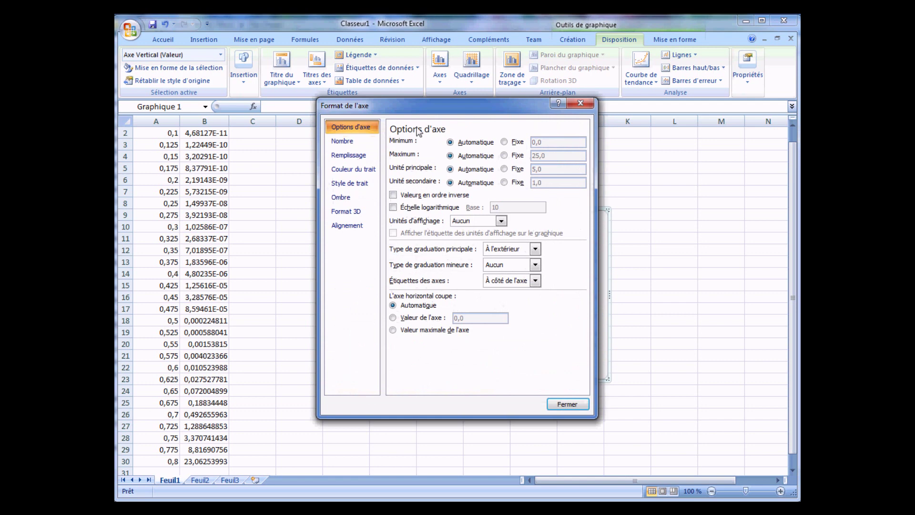
left_click_drag(431, 109, 278, 15)
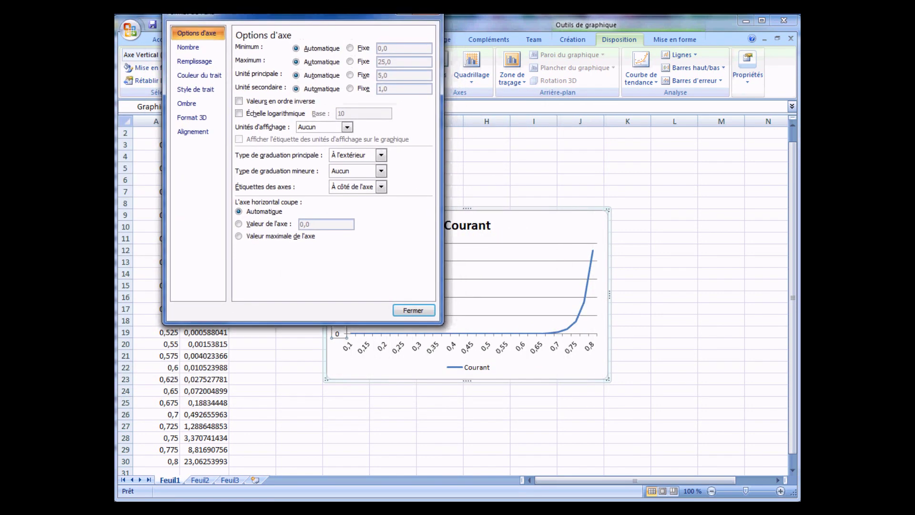
left_click(381, 186)
left_click(357, 211)
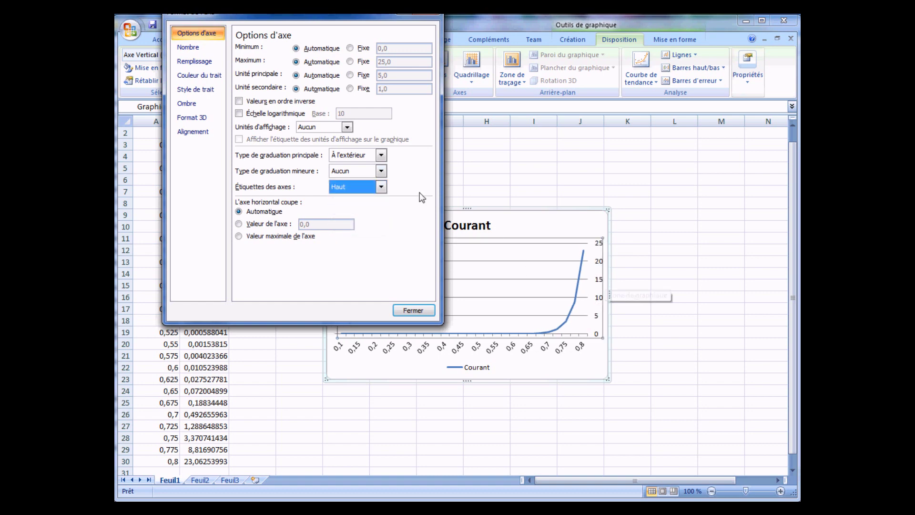
left_click(381, 187)
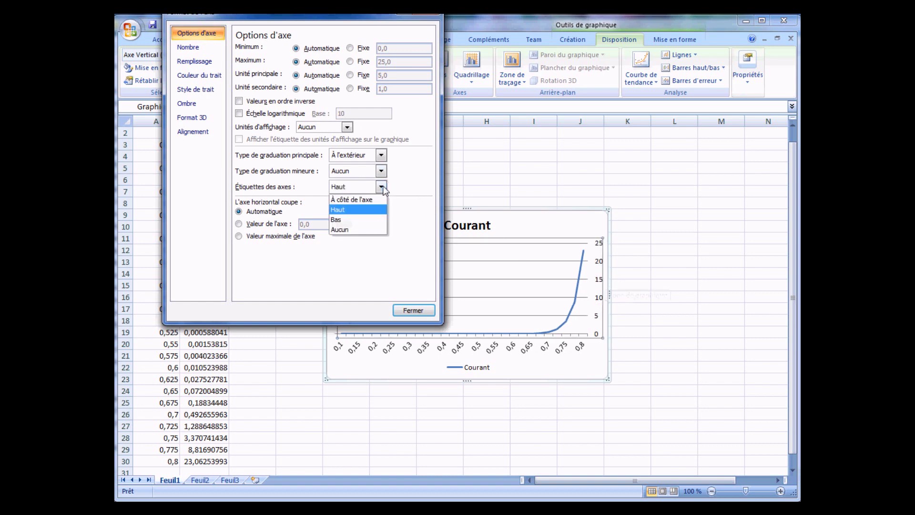
left_click(347, 219)
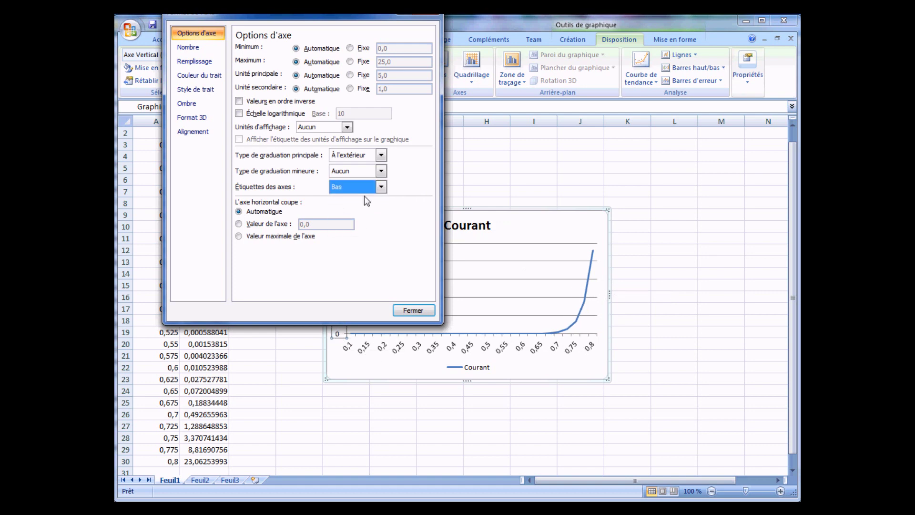
left_click(381, 186)
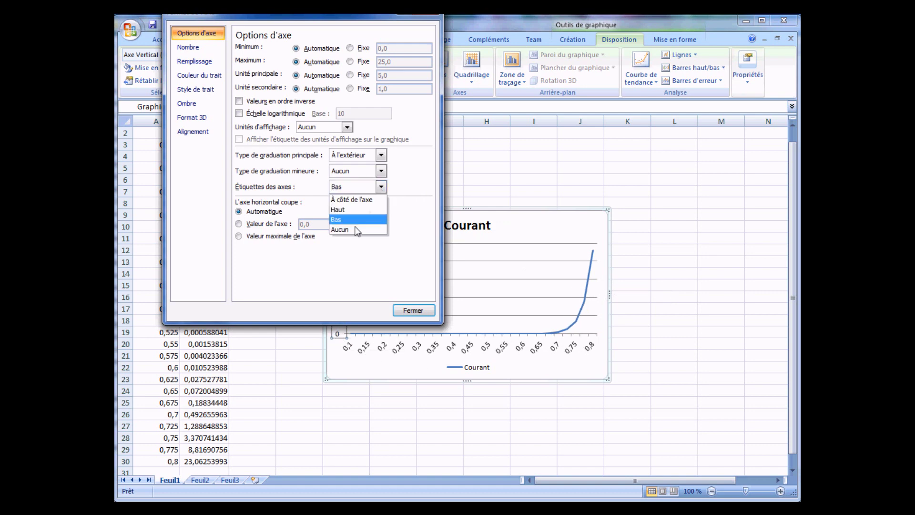
left_click(341, 209)
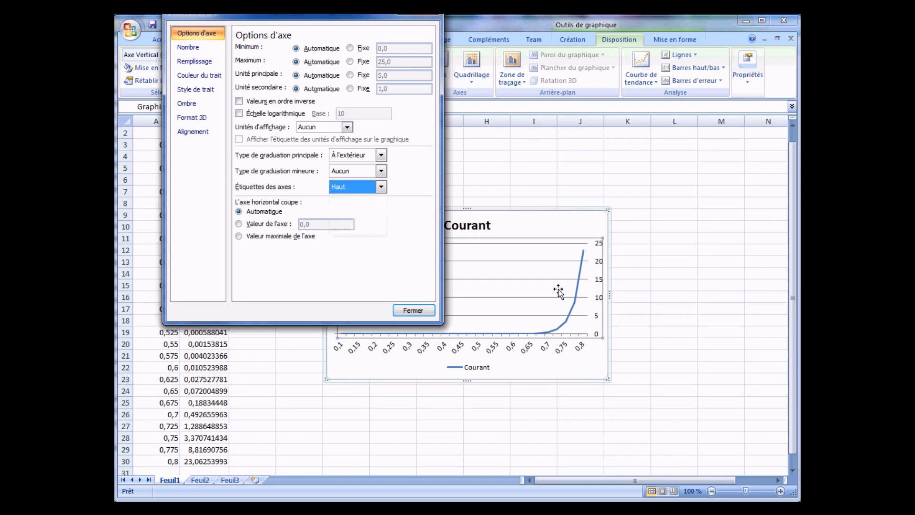
left_click(413, 311)
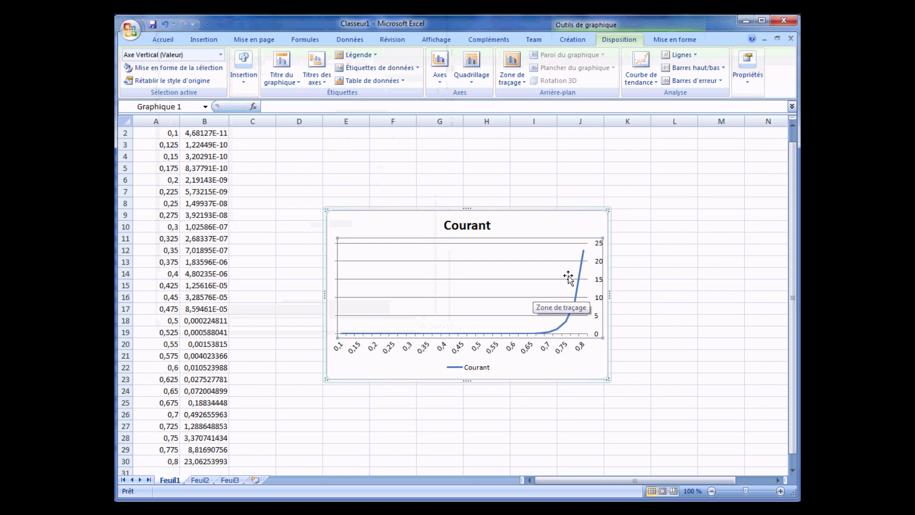
Change the font colour of the vertical axis labels to a dark shade of the blue theme colour
right_click(598, 248)
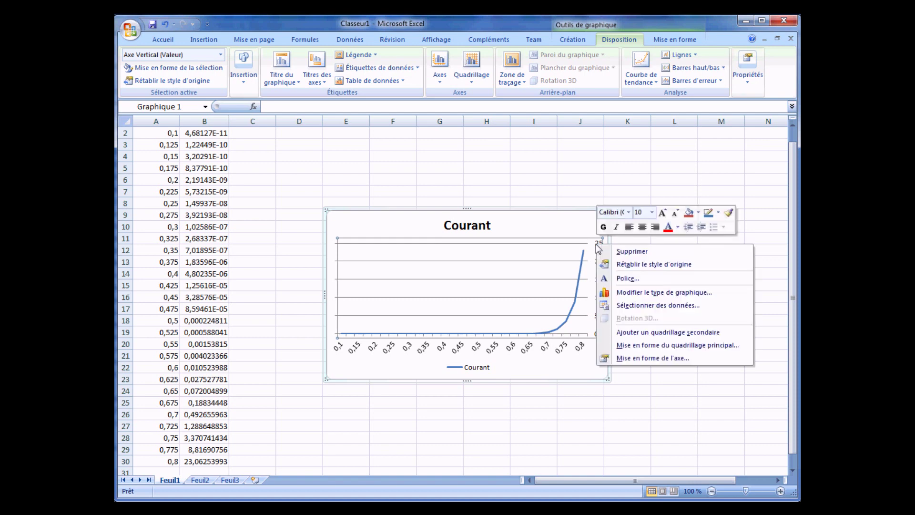
left_click(630, 278)
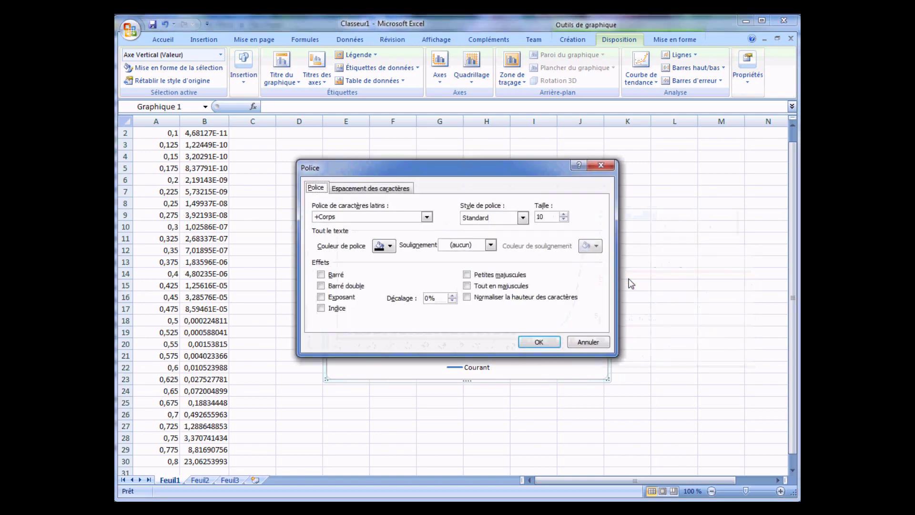
left_click(389, 246)
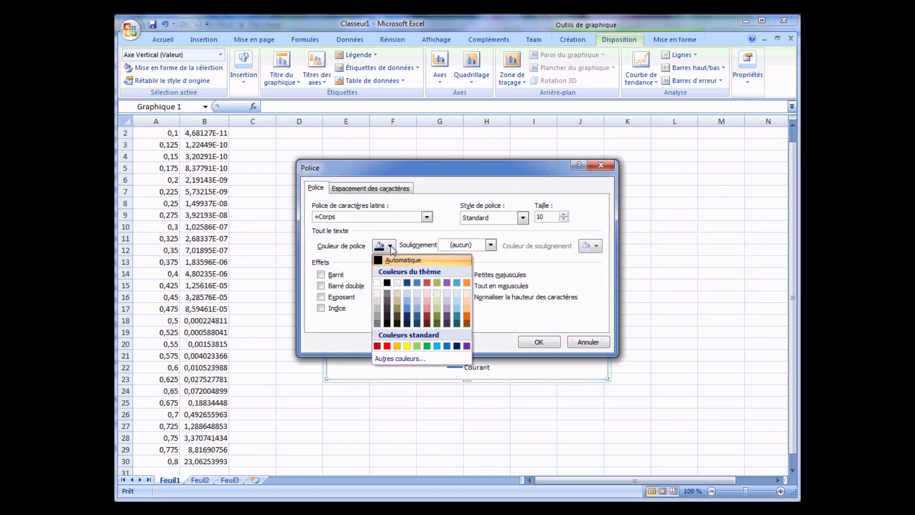
left_click(416, 317)
left_click(535, 342)
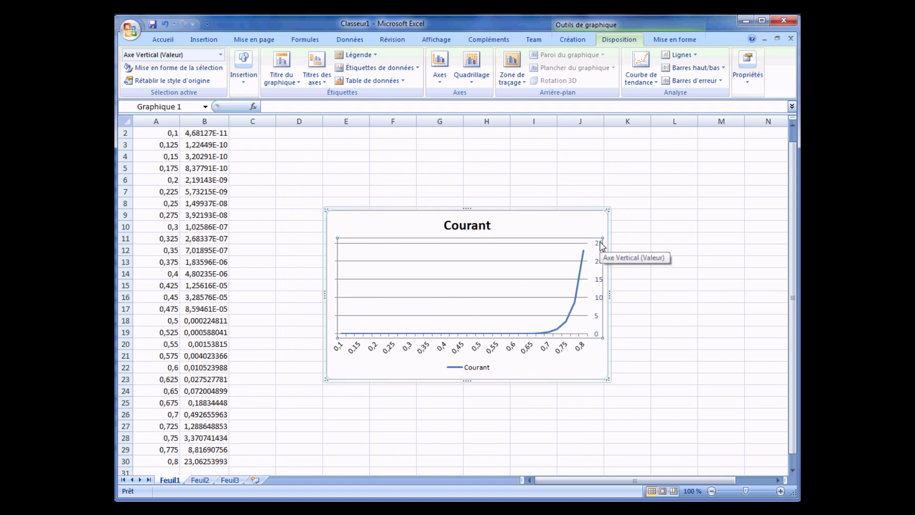
Add a title below the chart's main horizontal axis reading Volts
left_click(325, 82)
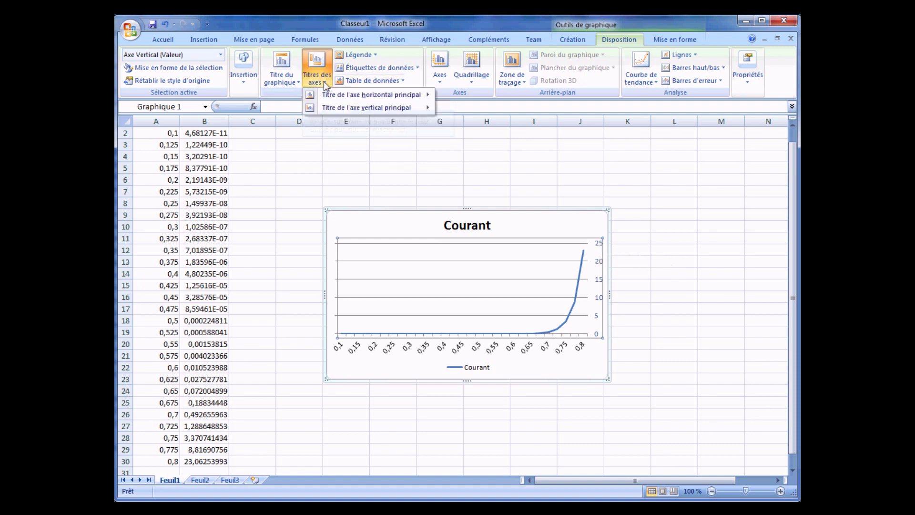
mouse_move(336, 99)
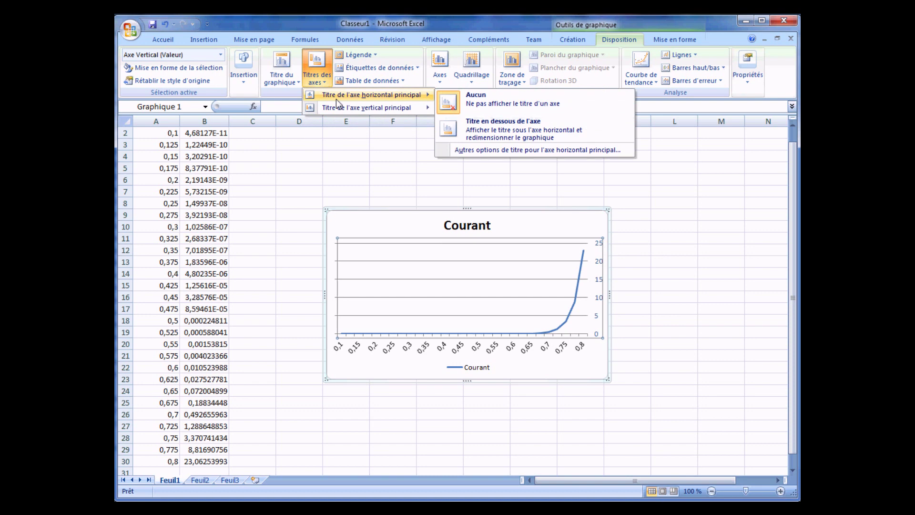
left_click(492, 123)
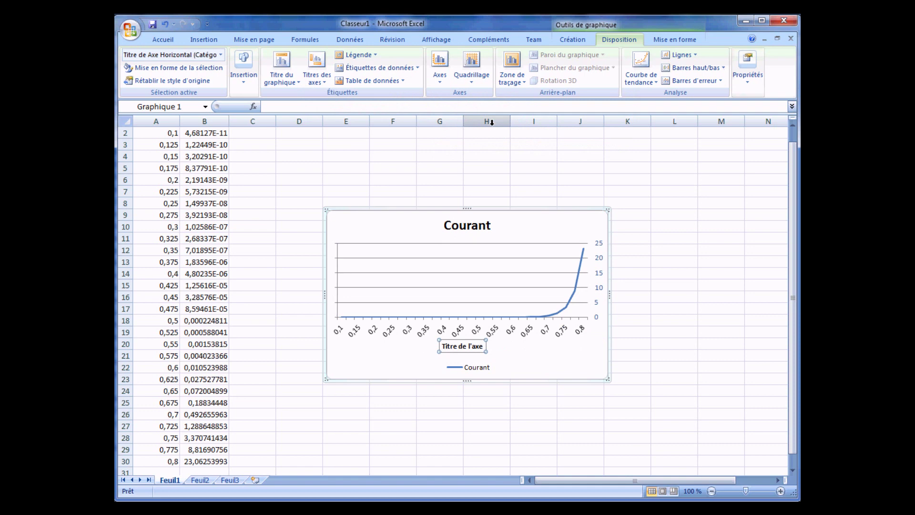
type("Volts")
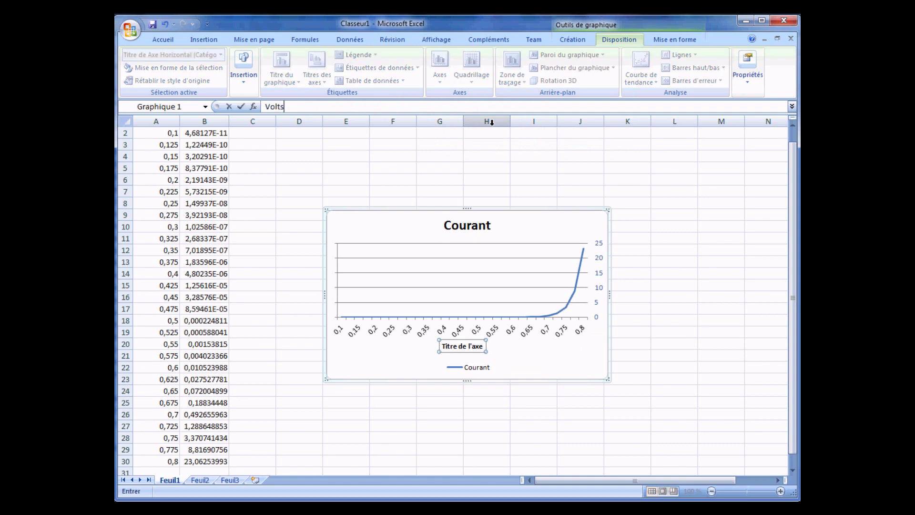
left_click(244, 109)
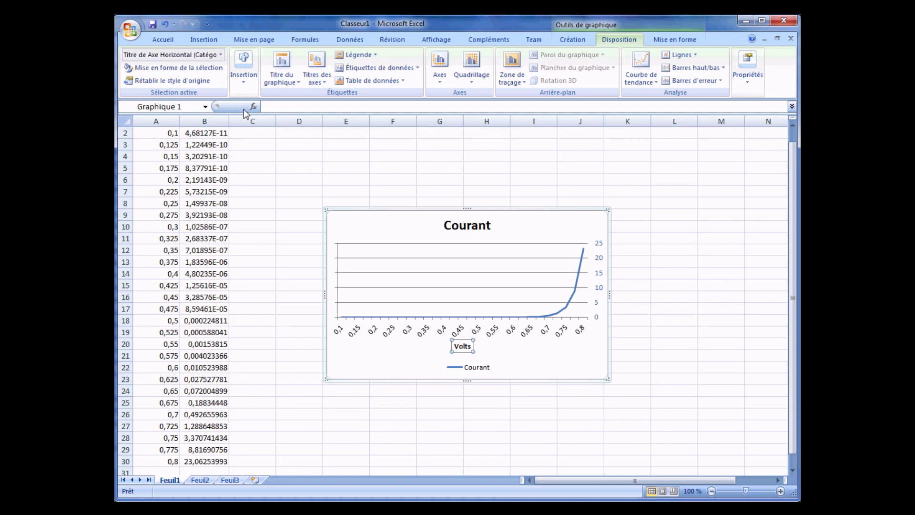
Add a horizontally oriented title to the chart's main vertical axis reading Ampères
left_click(327, 83)
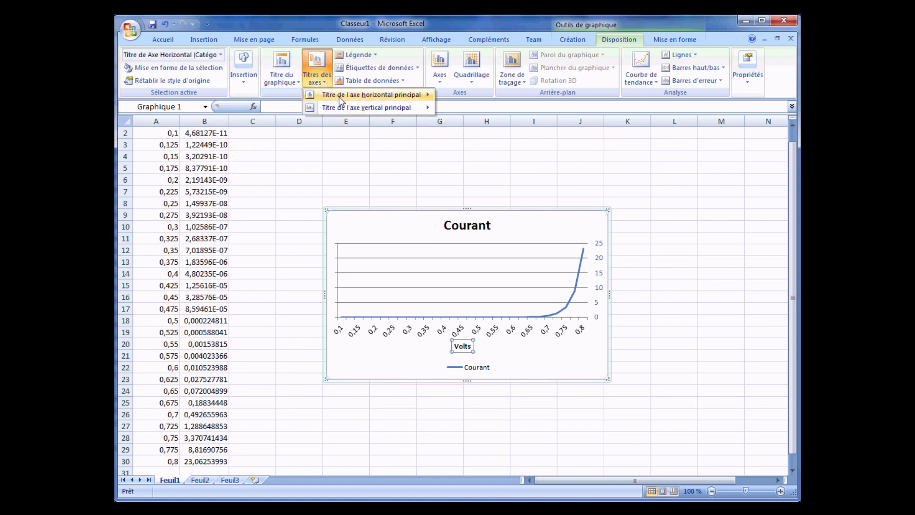
mouse_move(348, 108)
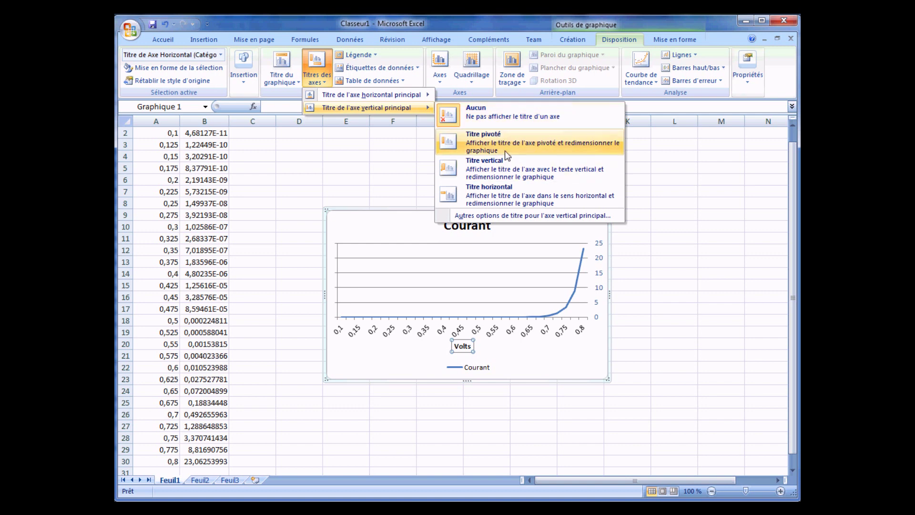
left_click(511, 193)
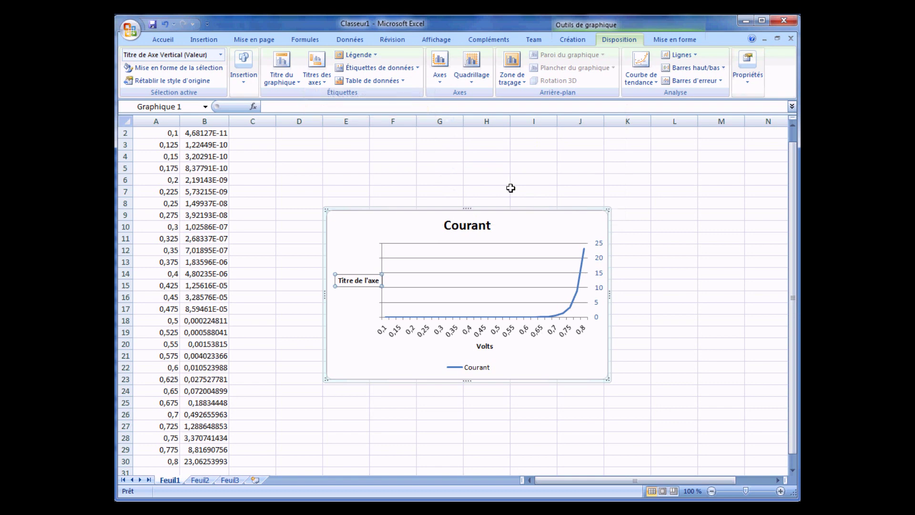
left_click(388, 107)
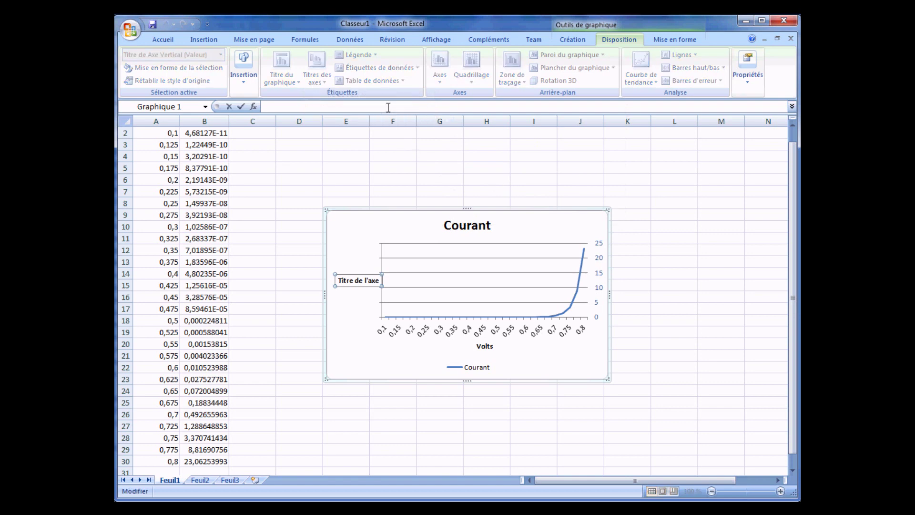
type("Ampères")
left_click(241, 106)
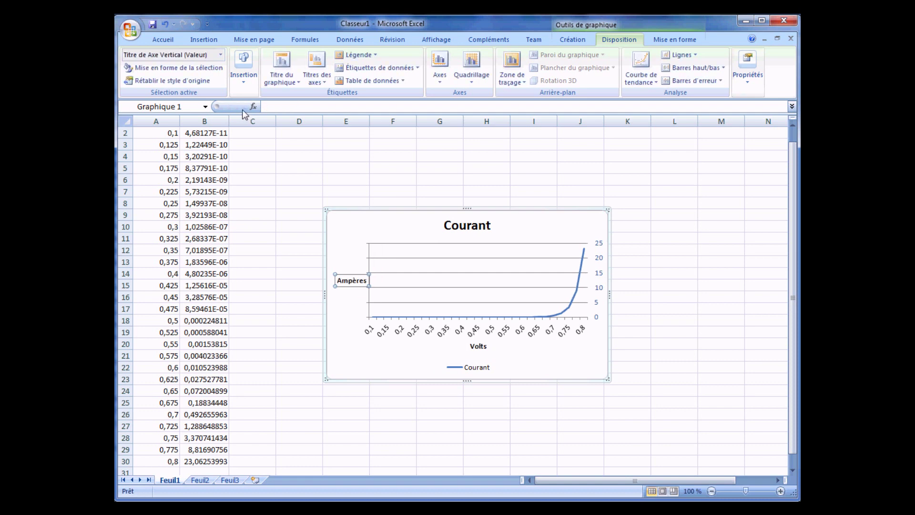
Colour the Ampères title dark blue and move it just above the vertical axis labels
right_click(350, 281)
left_click(386, 328)
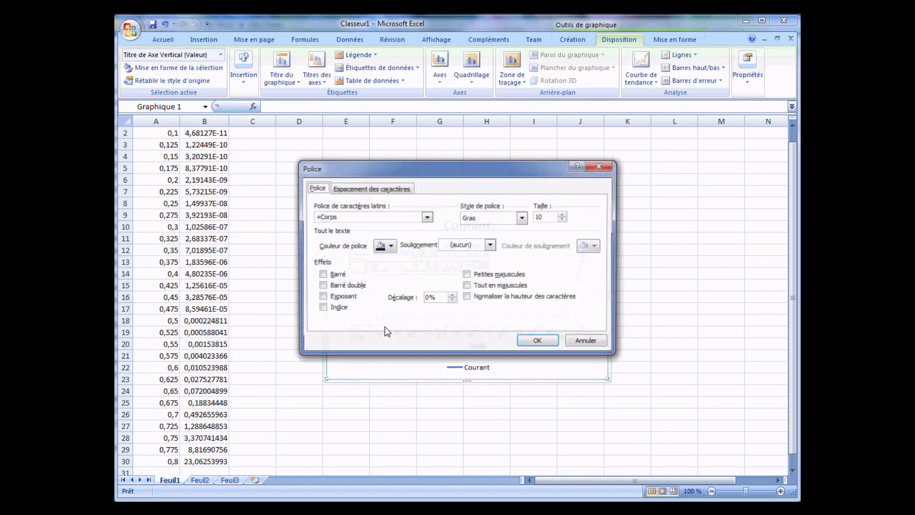
left_click(390, 247)
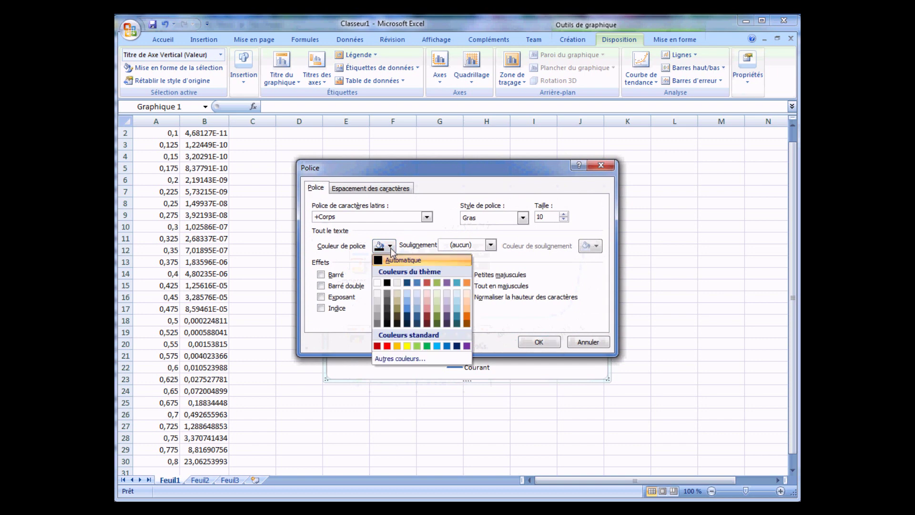
left_click(407, 319)
left_click(532, 342)
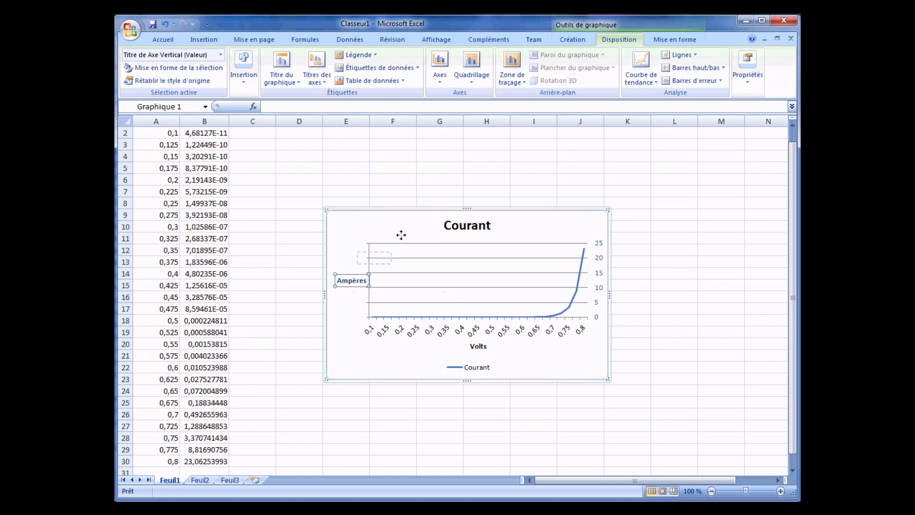
left_click_drag(605, 237, 587, 228)
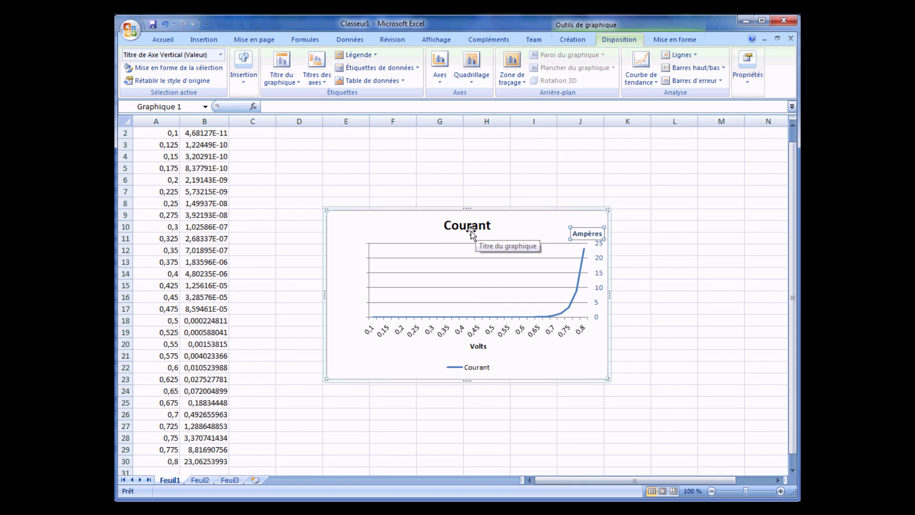
Display the major vertical gridlines on the Courant chart
left_click(472, 83)
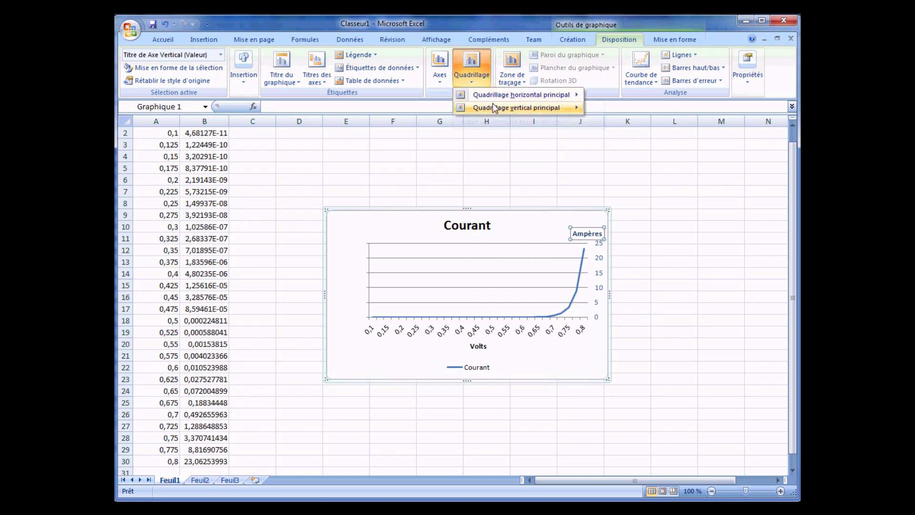
mouse_move(493, 107)
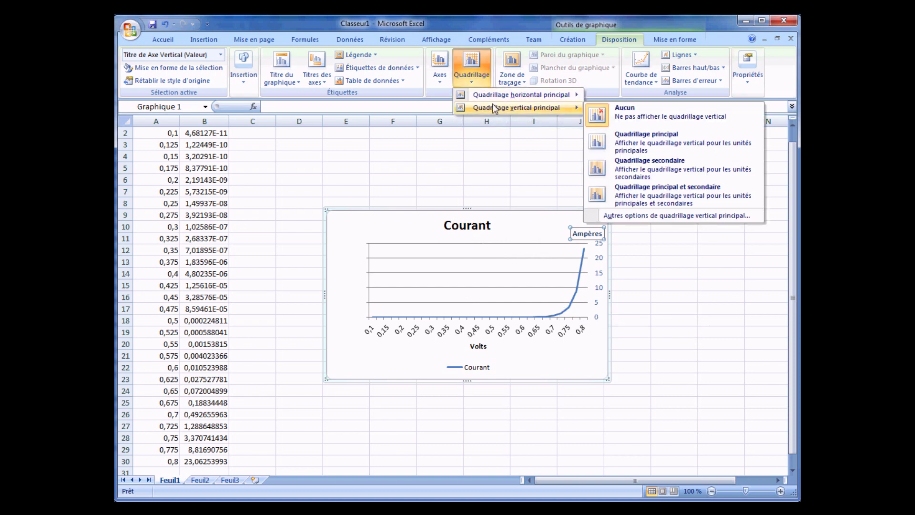
left_click(679, 138)
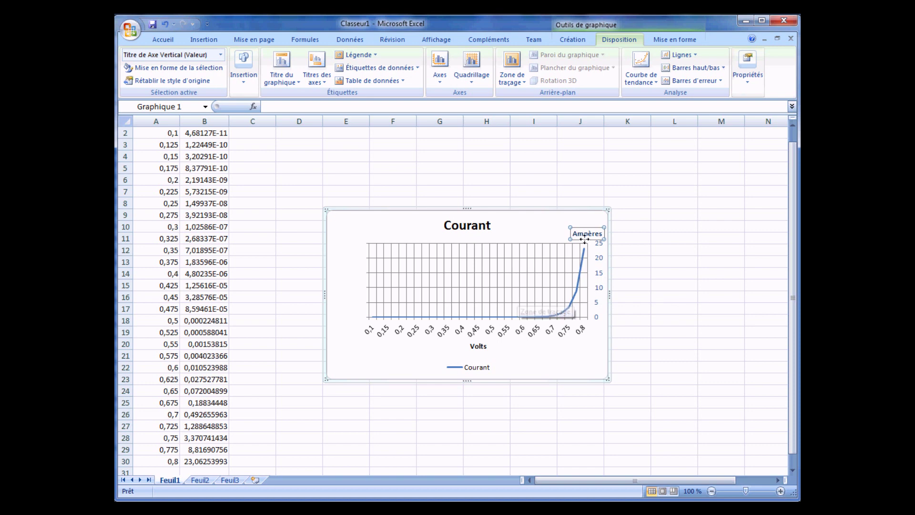
left_click(793, 126)
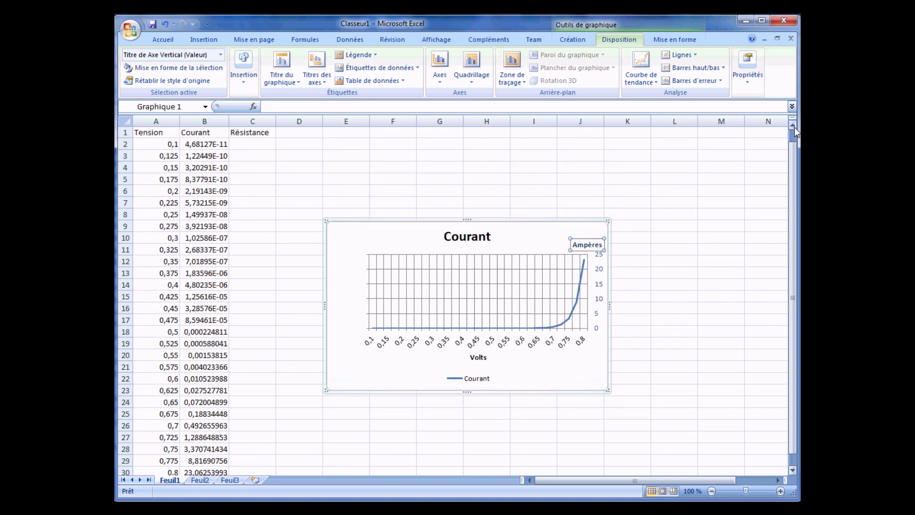
Compute the first resistance in C2 with =A2/B2 and copy the formula down through C30
left_click(247, 145)
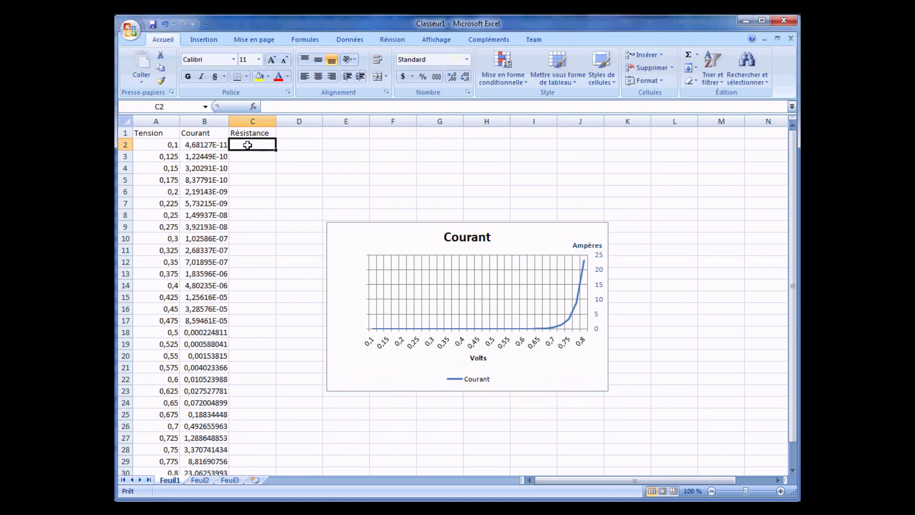
type("=")
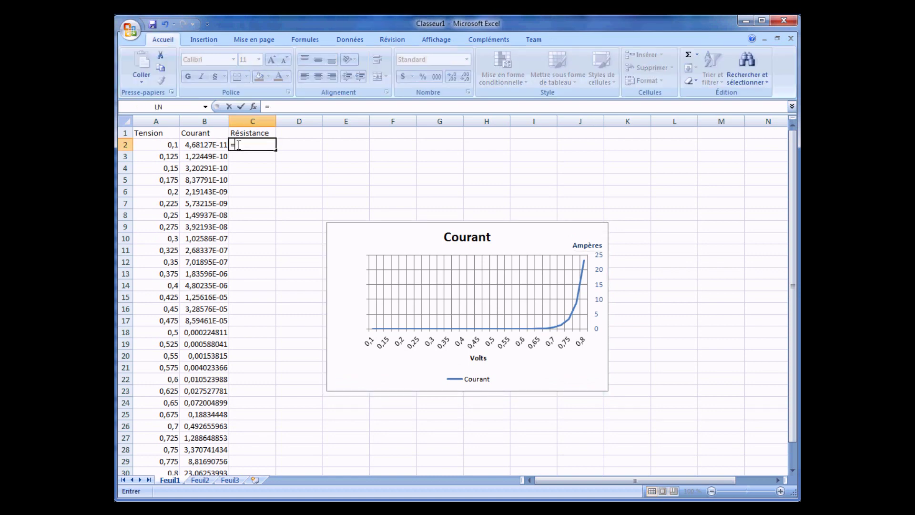
left_click(167, 144)
type("/")
left_click(198, 146)
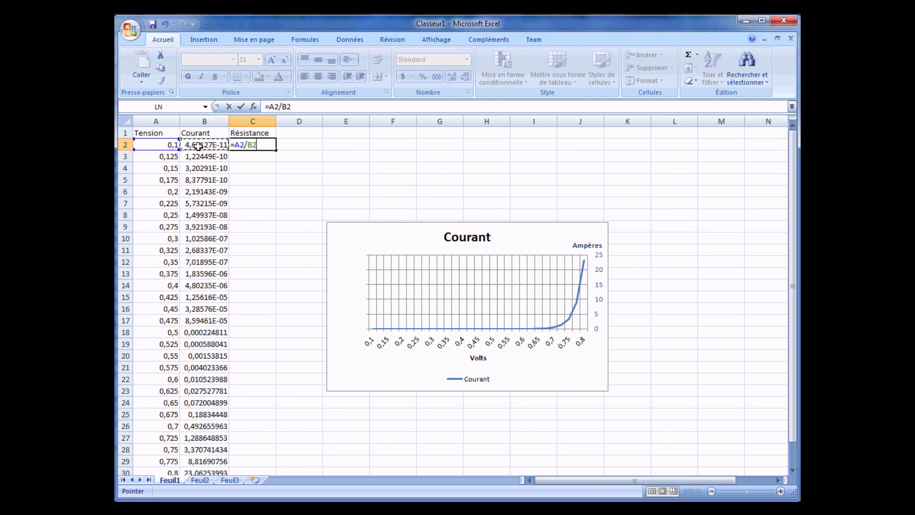
left_click(243, 107)
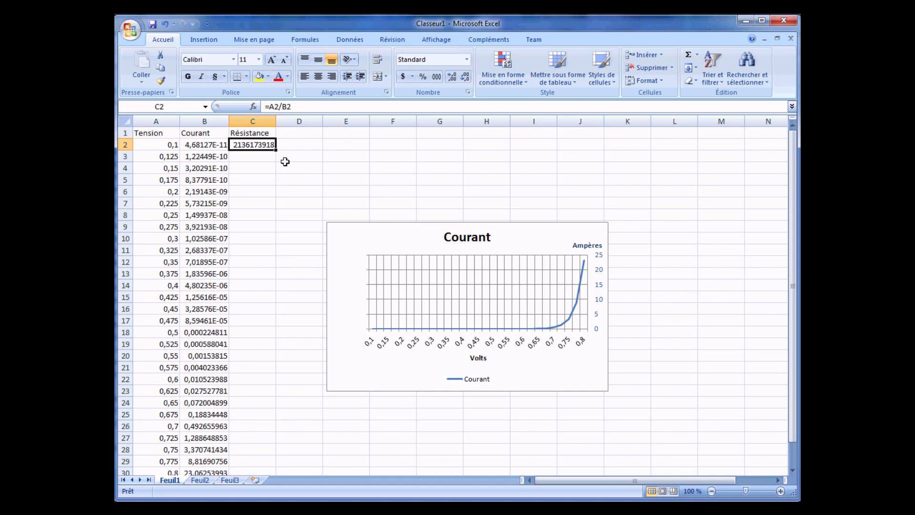
left_click_drag(275, 151, 276, 475)
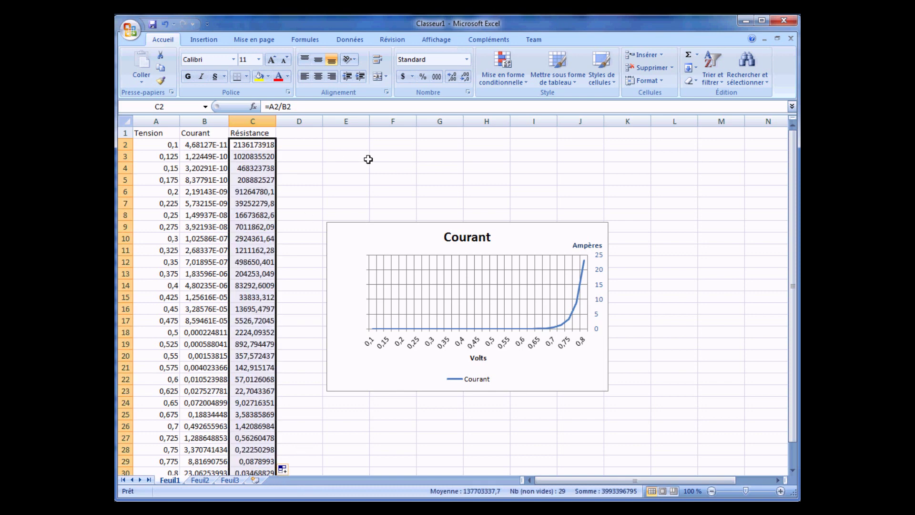
scroll(396, 188, "down", 1)
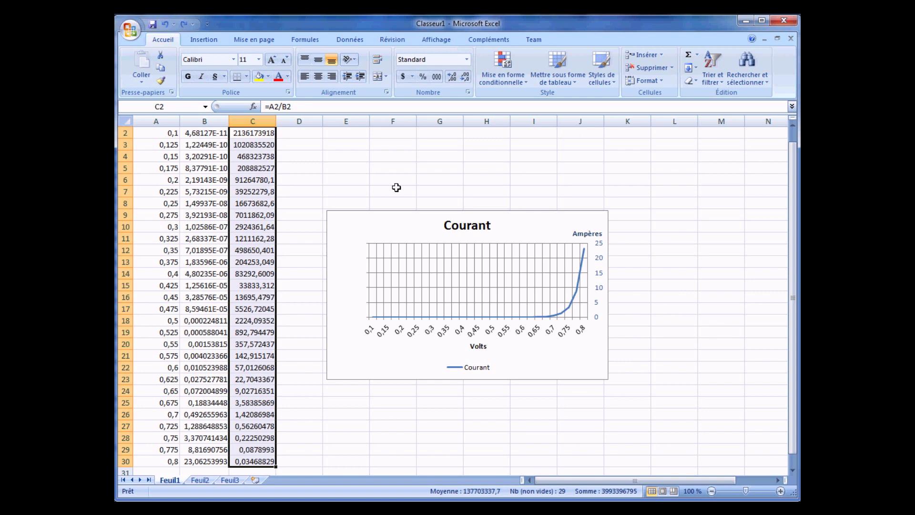
left_click(423, 350)
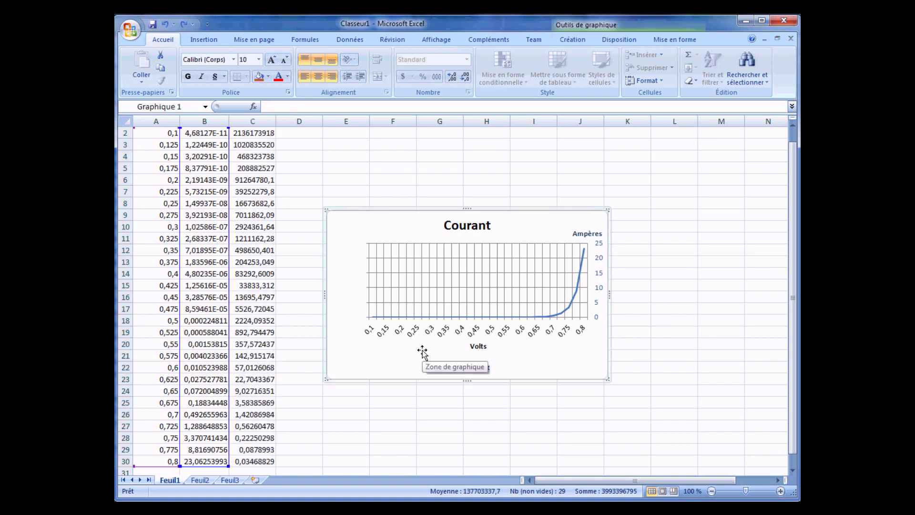
right_click(422, 350)
left_click(397, 352)
right_click(396, 352)
left_click(533, 349)
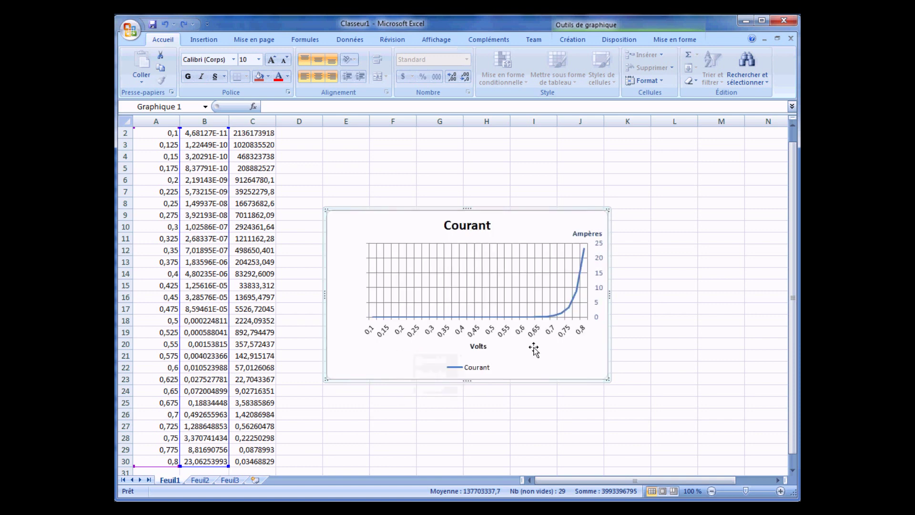
right_click(533, 346)
Add a data series named Résistance to the chart, using cells C2:C30 on Feuil1 as its values
left_click(476, 268)
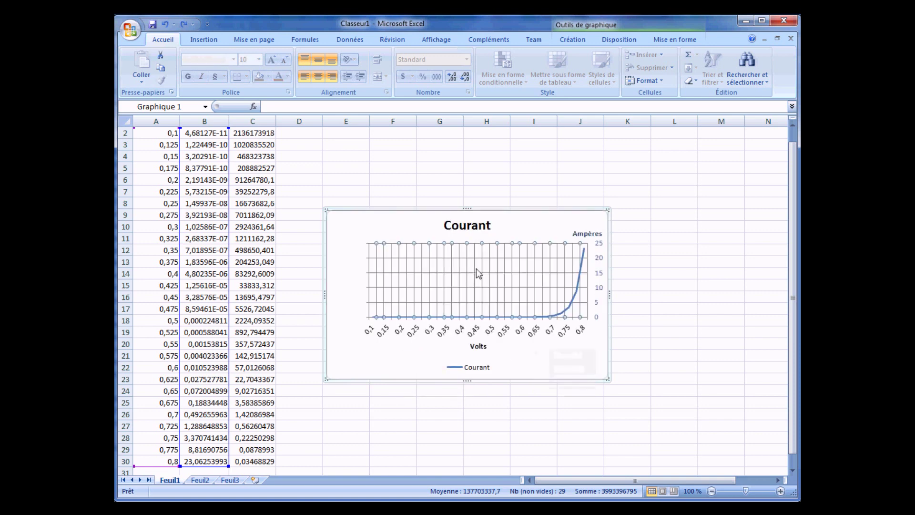
right_click(476, 268)
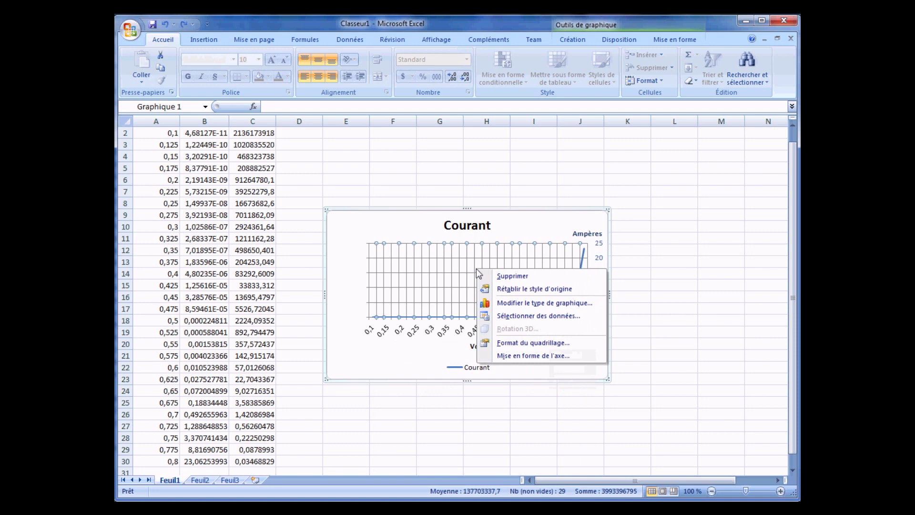
left_click(523, 316)
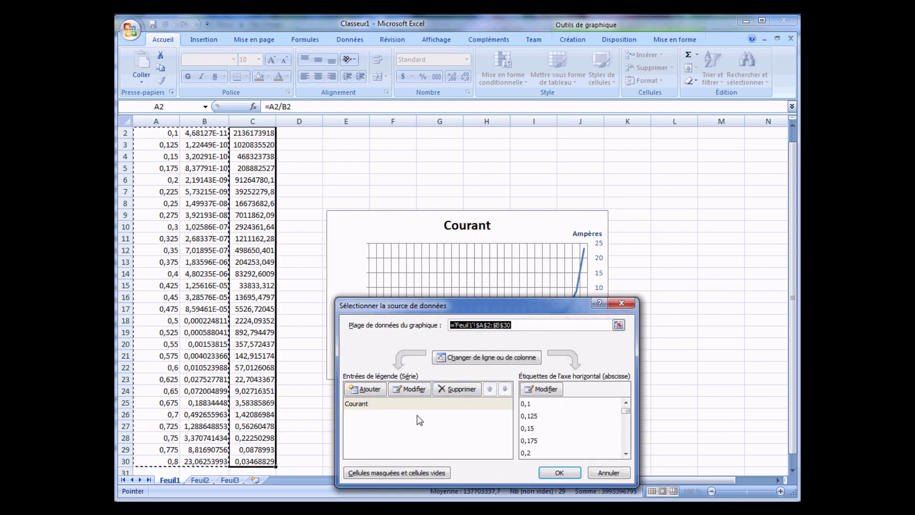
left_click(376, 389)
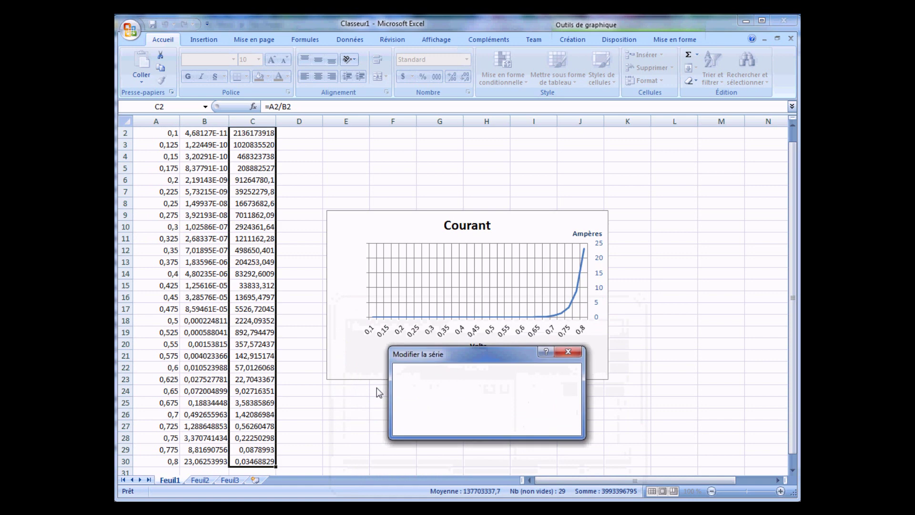
type("Résist")
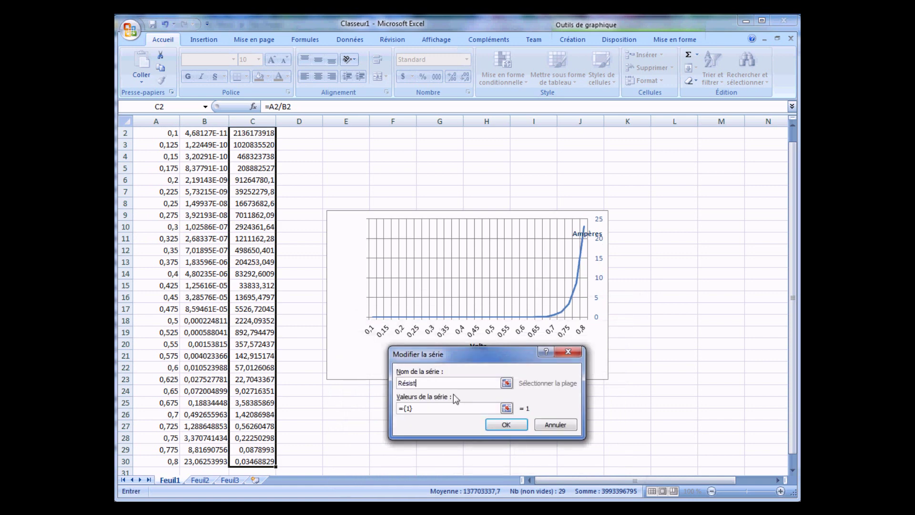
type("ance")
left_click(506, 408)
left_click_drag(252, 132, 257, 455)
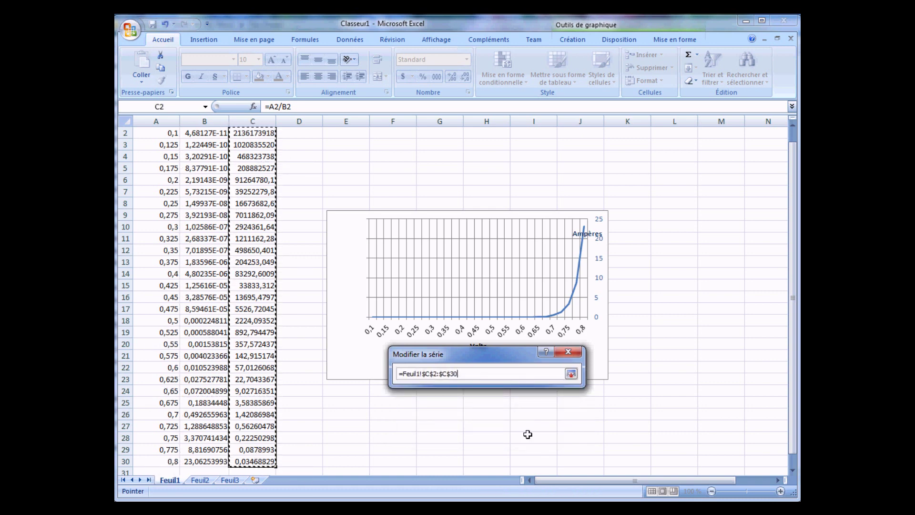
left_click(570, 373)
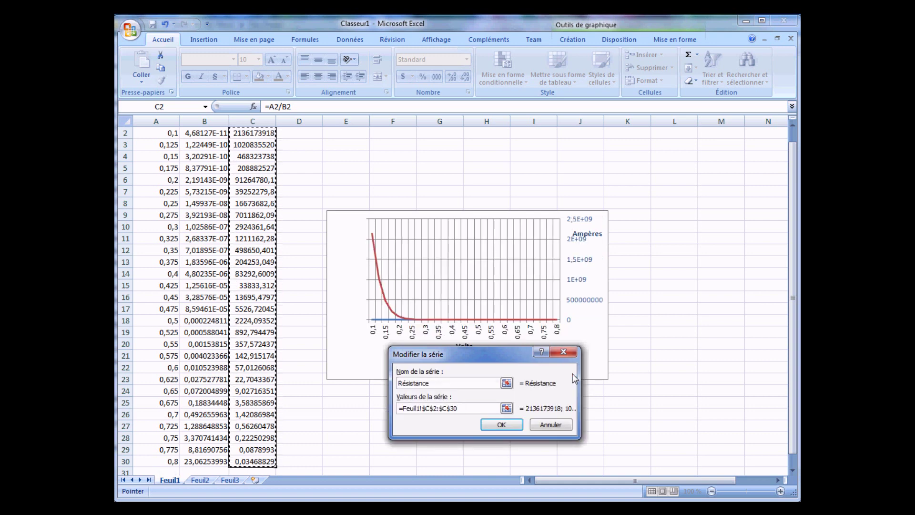
left_click(494, 427)
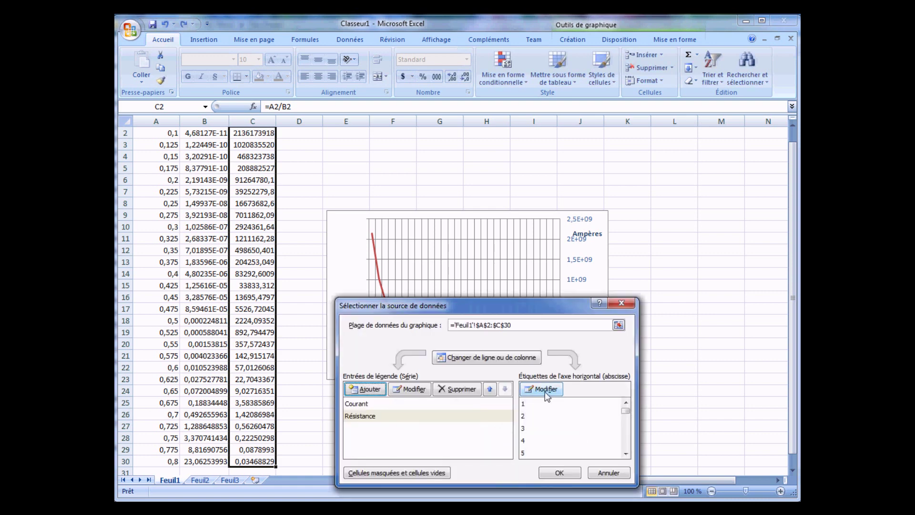
Set the chart's horizontal axis labels to the voltages in A2:A30 and apply the data source changes
left_click(545, 390)
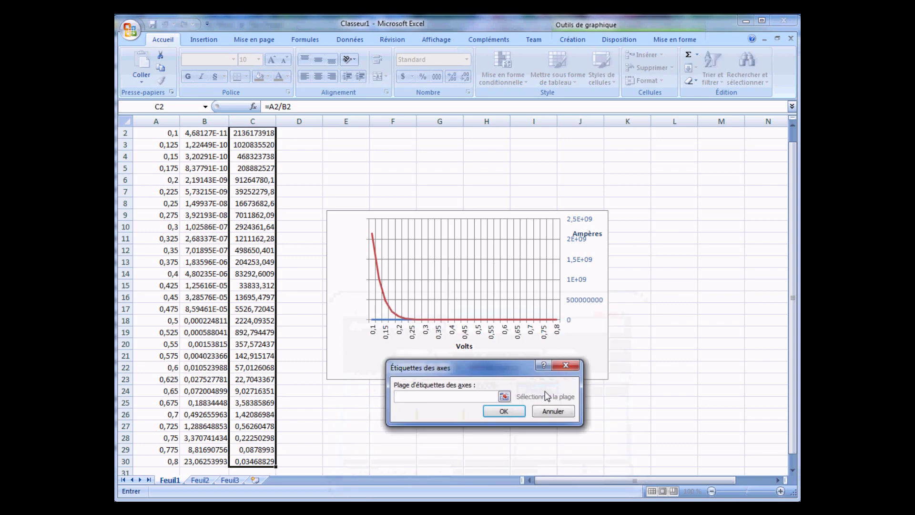
left_click_drag(150, 134, 151, 461)
left_click(504, 411)
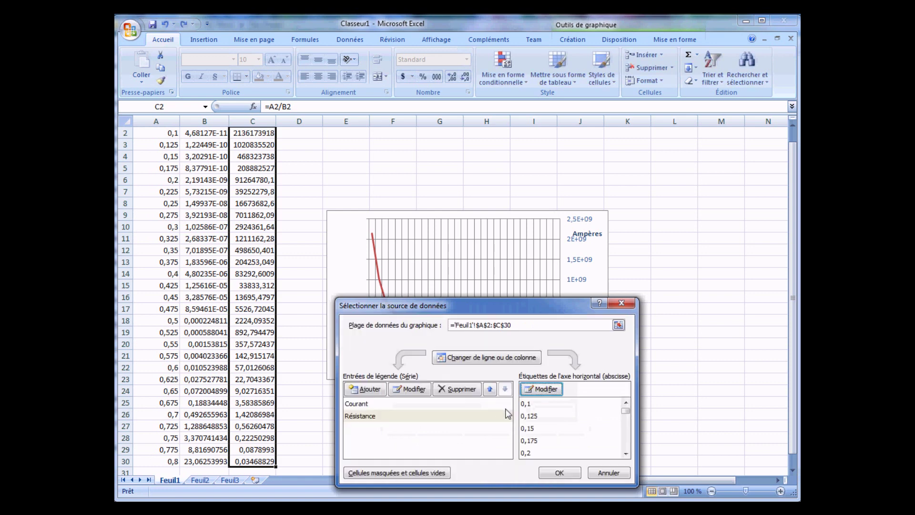
left_click(560, 473)
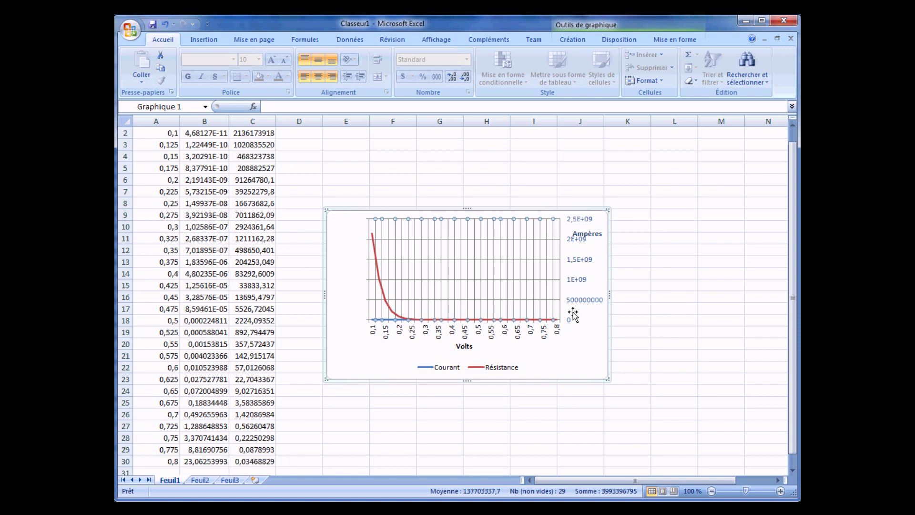
Plot the Résistance series on the chart's secondary axis
left_click(449, 304)
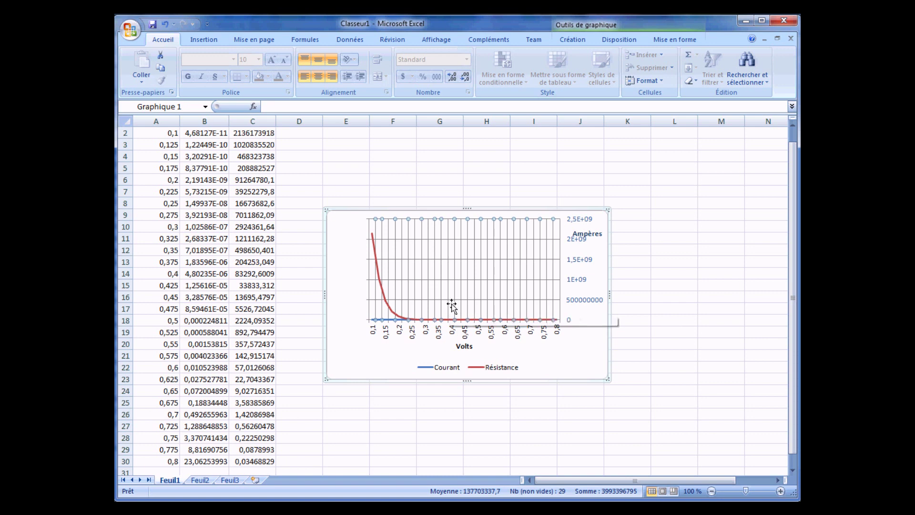
left_click(668, 39)
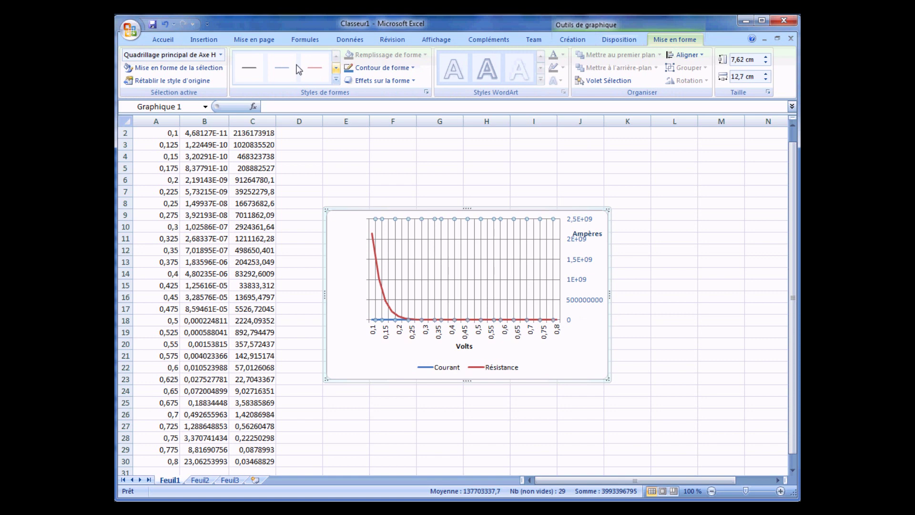
left_click(220, 55)
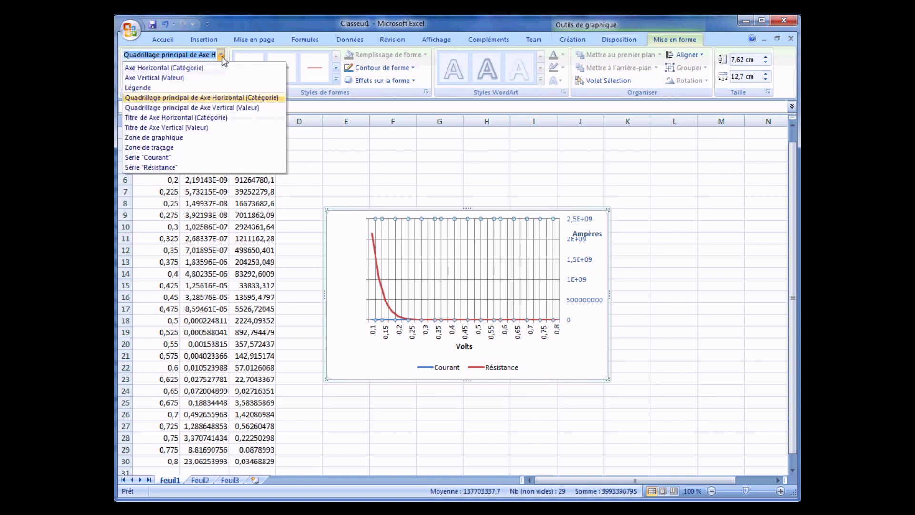
left_click(162, 167)
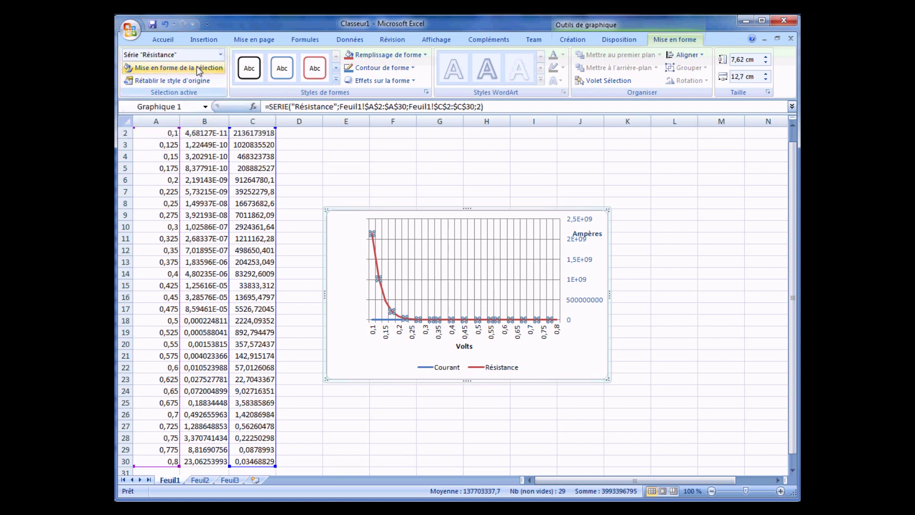
left_click(199, 69)
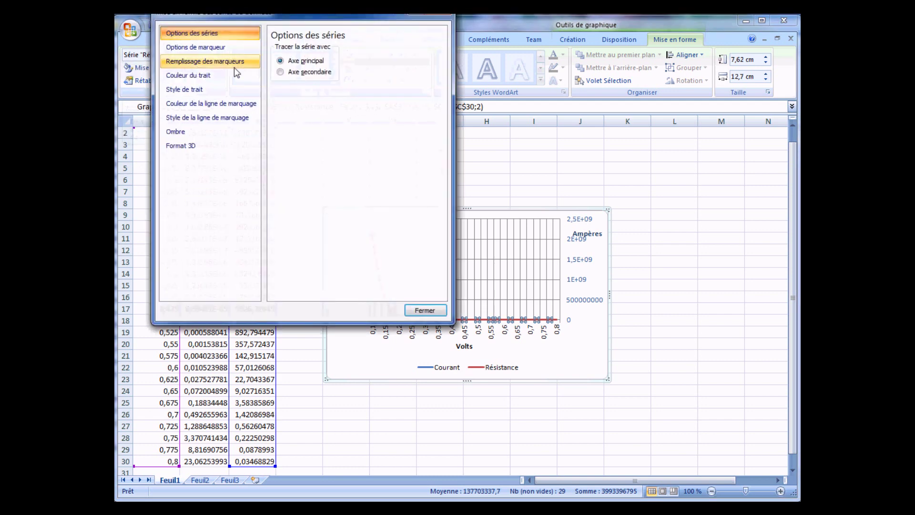
left_click(280, 73)
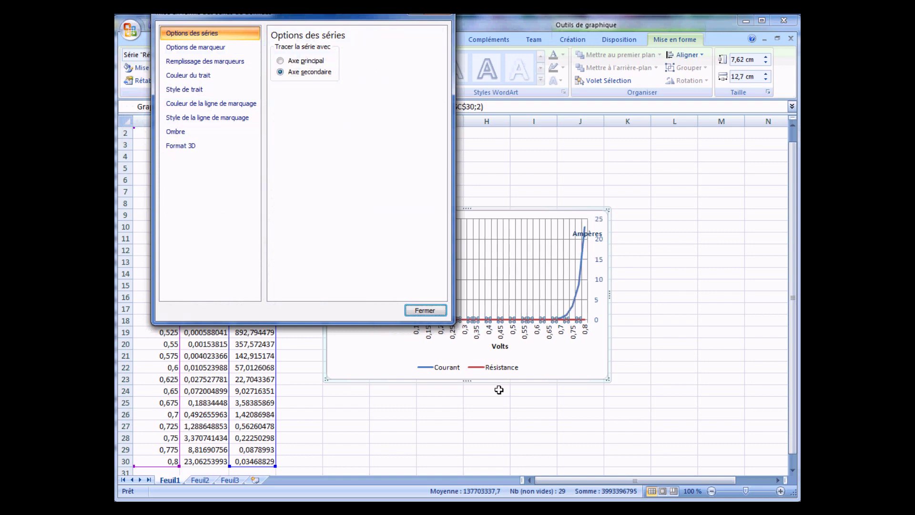
left_click(432, 310)
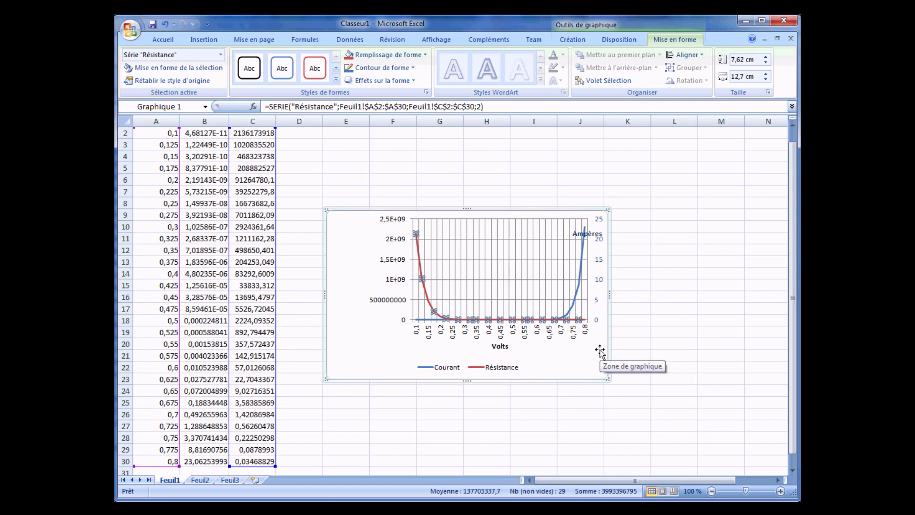
Add a horizontally oriented title to the chart's secondary vertical axis reading Ohms
left_click(389, 246)
left_click(619, 39)
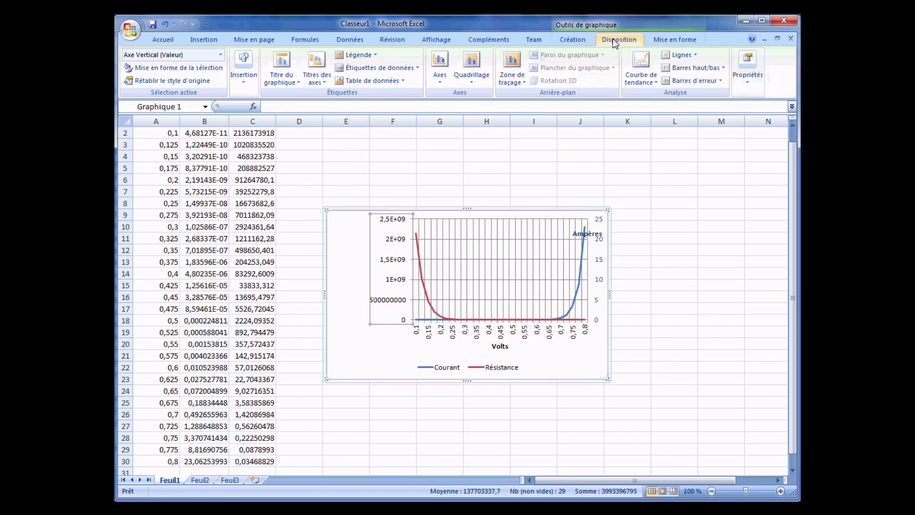
left_click(323, 82)
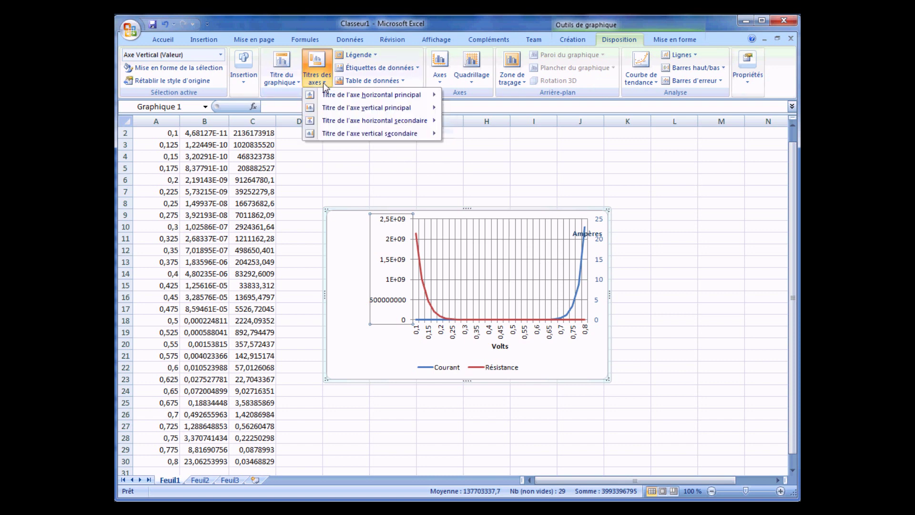
mouse_move(331, 133)
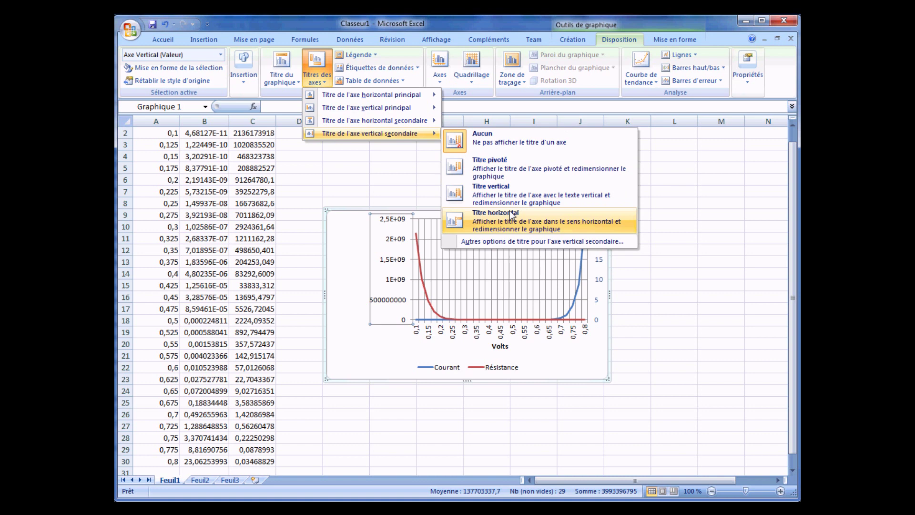
left_click(510, 216)
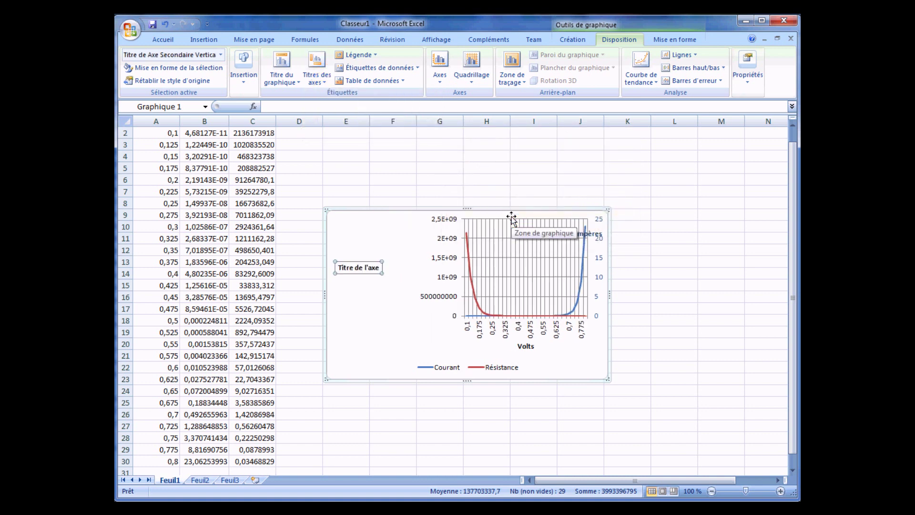
left_click(343, 108)
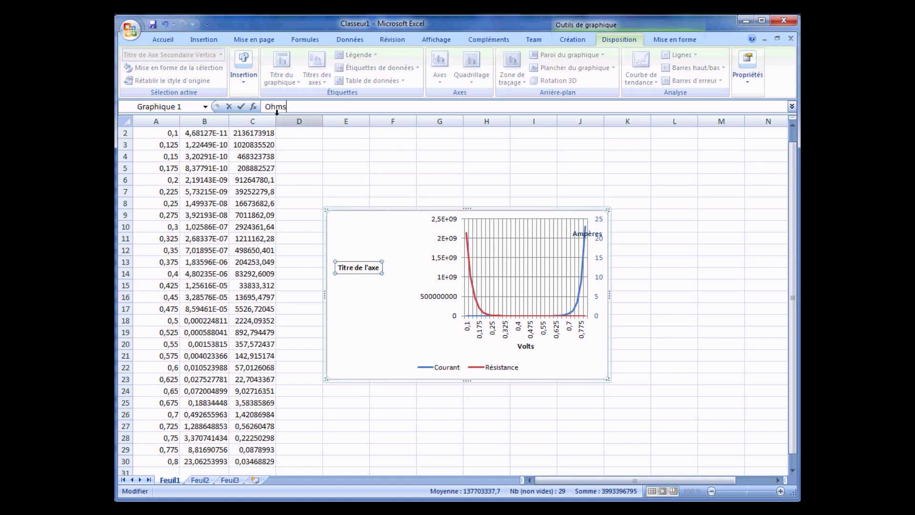
left_click(241, 108)
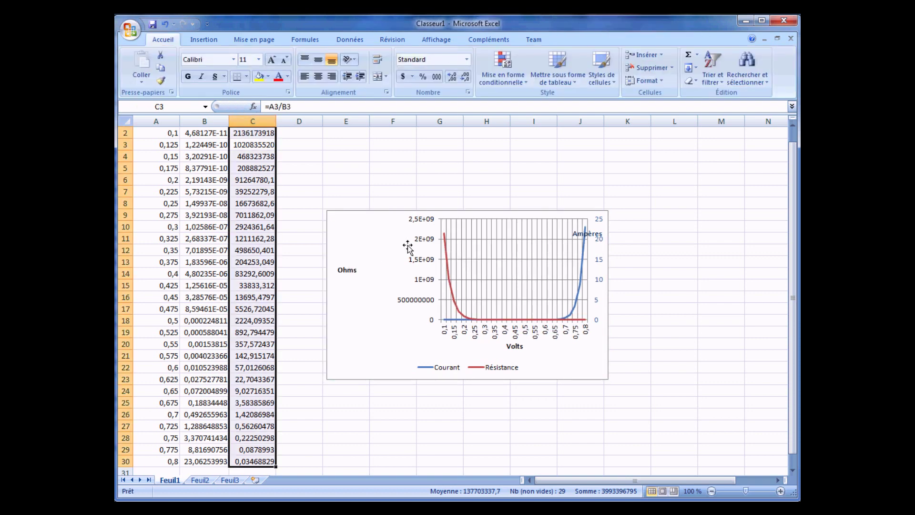
Set the font colour of the secondary vertical axis labels, which show the resistance scale, to the standard dark red
left_click(421, 264)
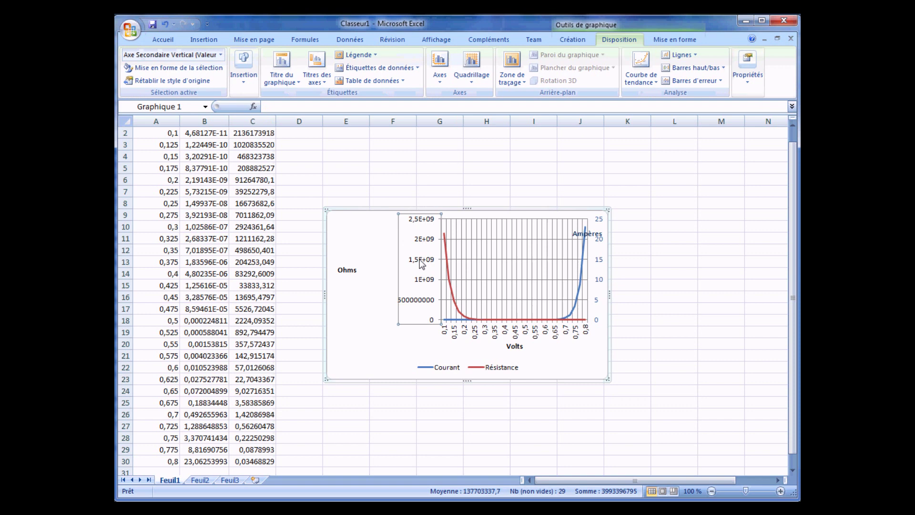
right_click(421, 262)
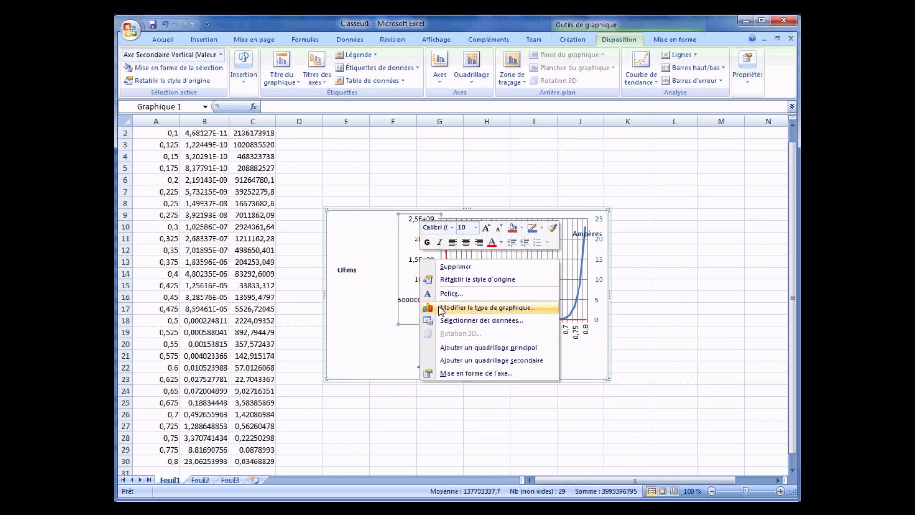
left_click(438, 294)
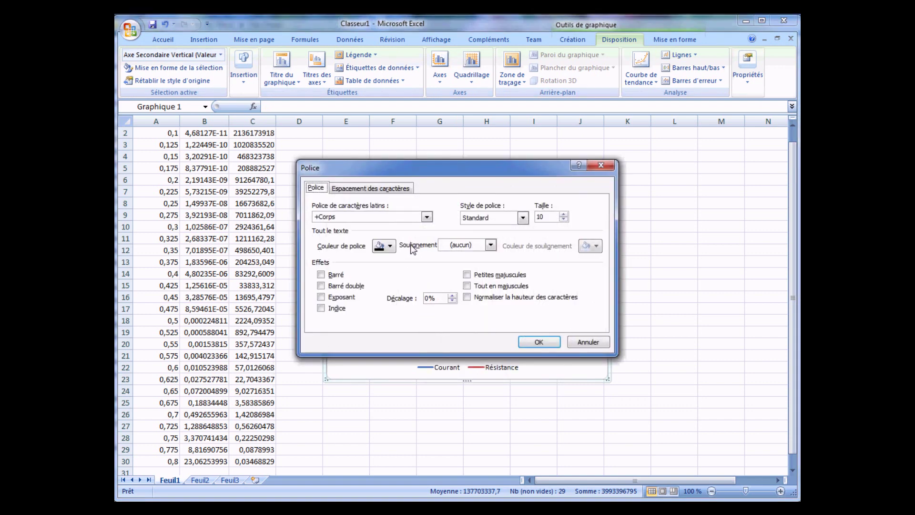
left_click(390, 246)
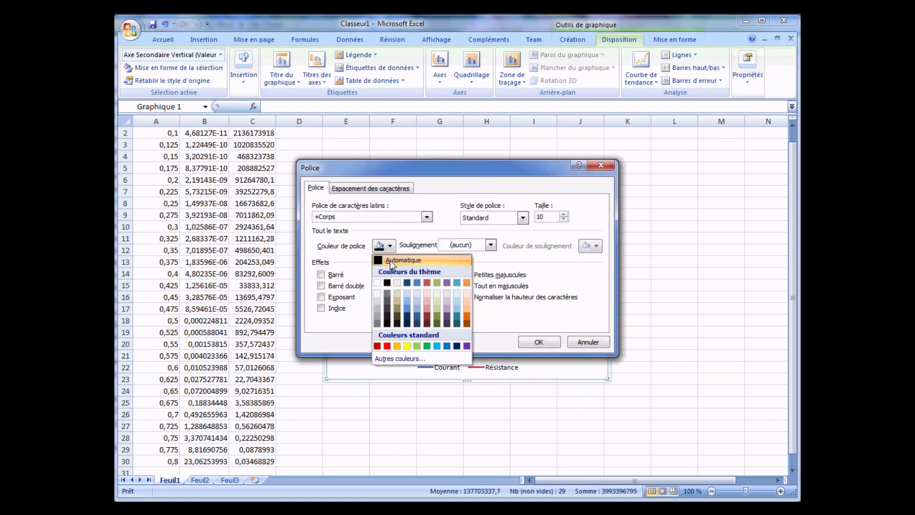
left_click(378, 346)
left_click(533, 343)
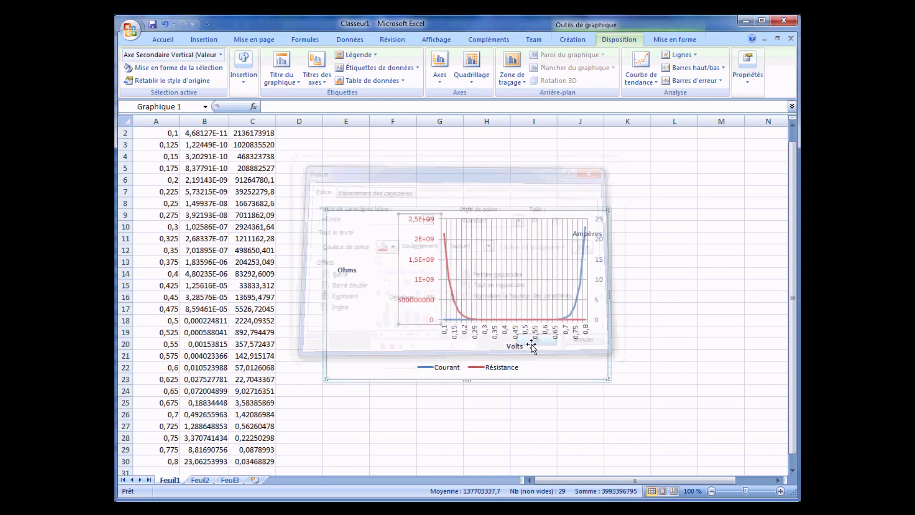
Colour the Ohms axis title in the standard dark red
left_click(351, 270)
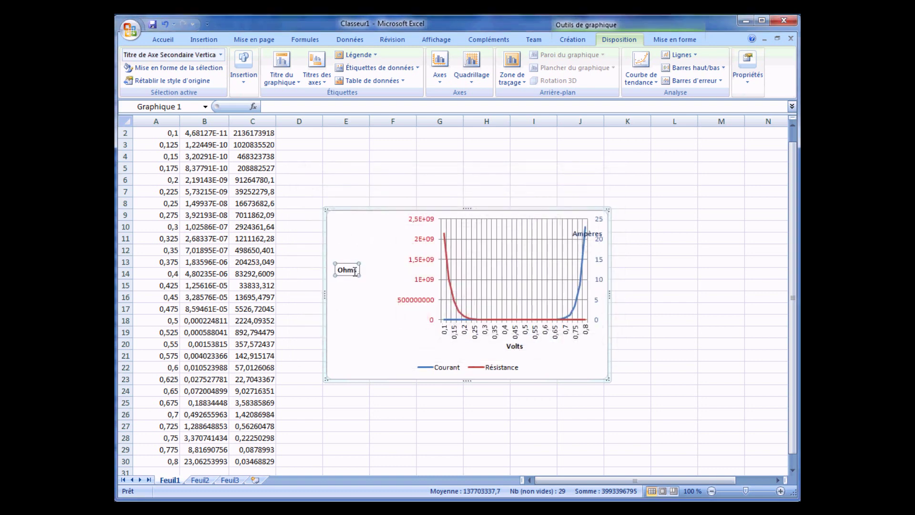
right_click(355, 275)
left_click(381, 319)
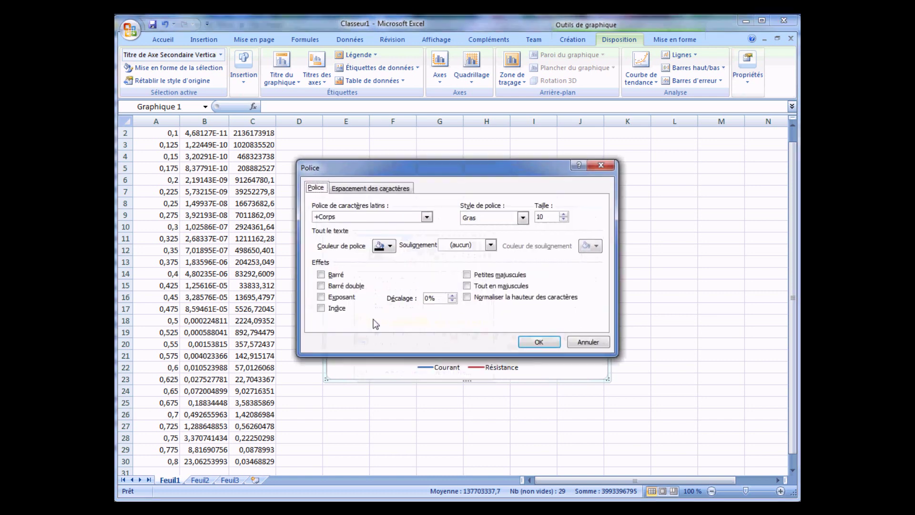
left_click(389, 246)
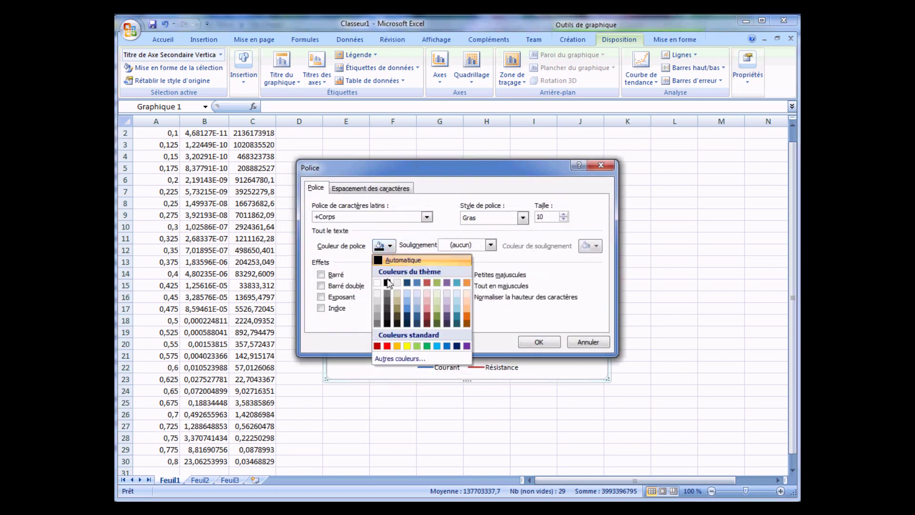
left_click(377, 345)
left_click(524, 344)
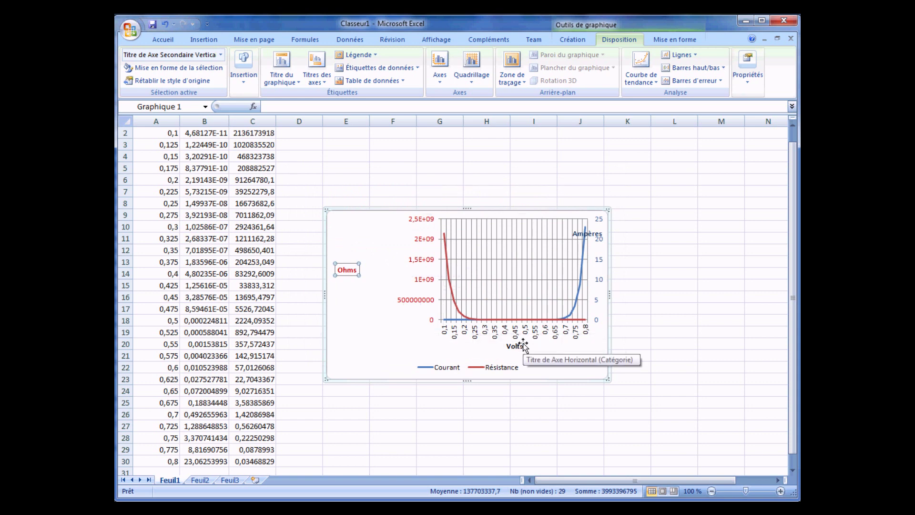
Add a title above the chart reading Diode
left_click(300, 84)
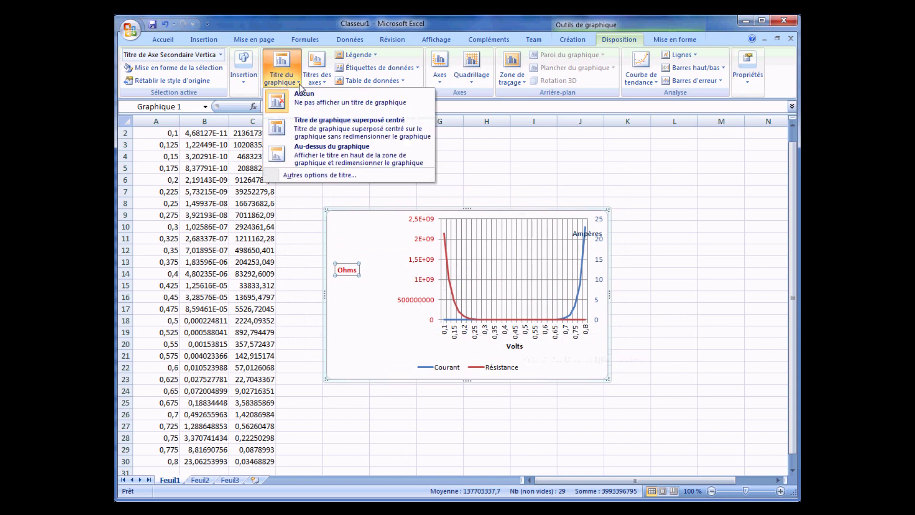
left_click(332, 155)
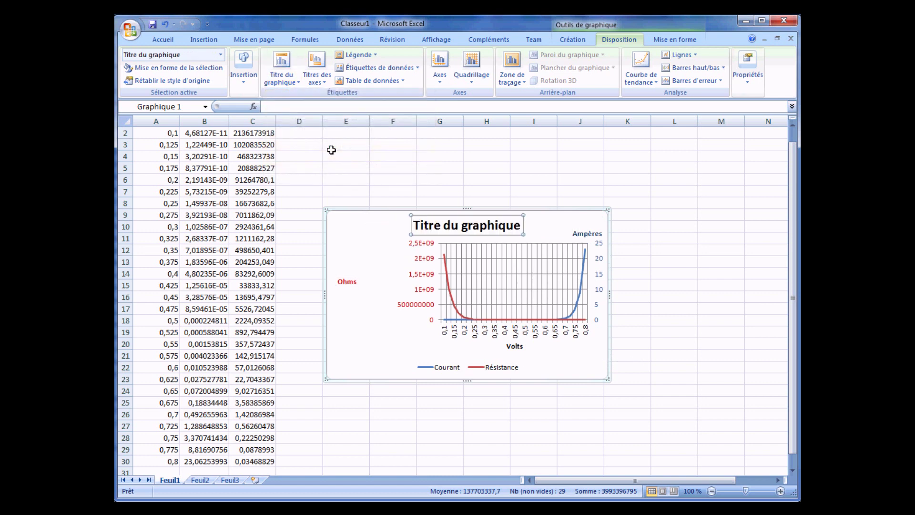
type("Diode")
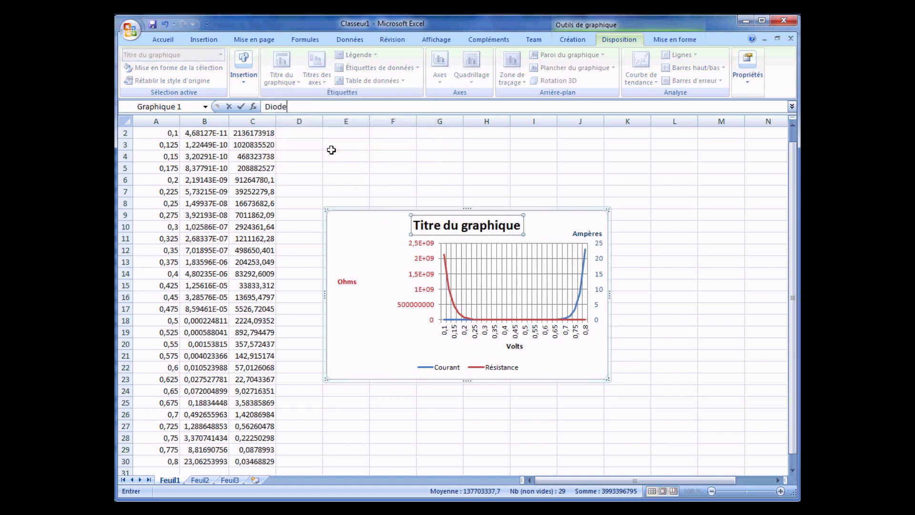
left_click(242, 108)
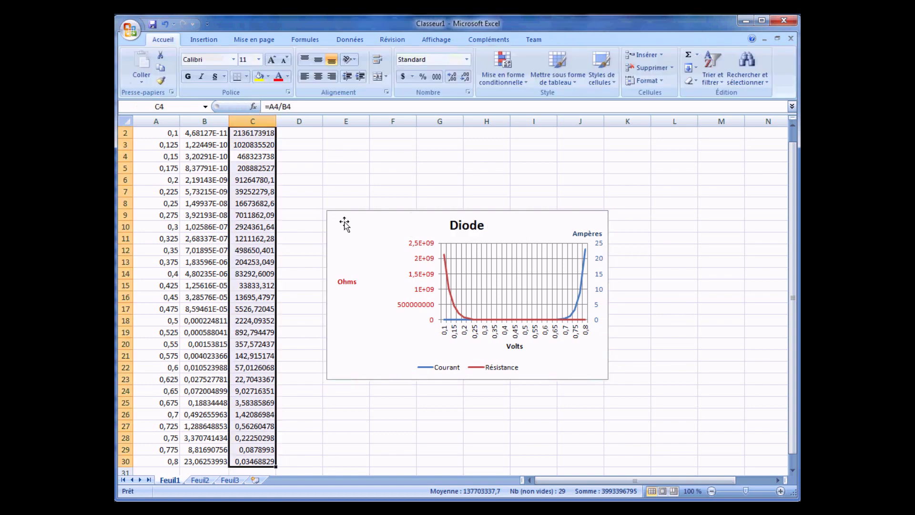
Move the Ohms title just above its axis labels and enlarge the chart until its upper right corner reaches cell L5
left_click(346, 282)
left_click_drag(347, 281, 419, 234)
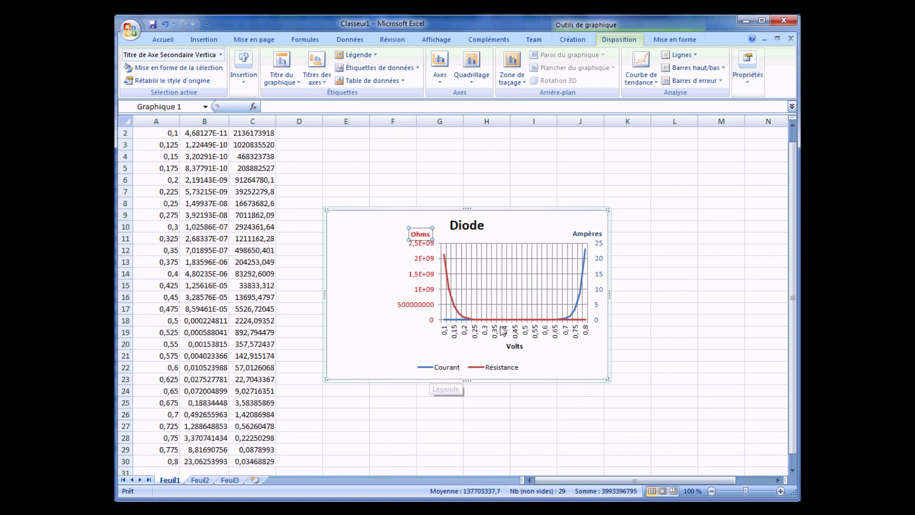
left_click_drag(607, 210, 677, 166)
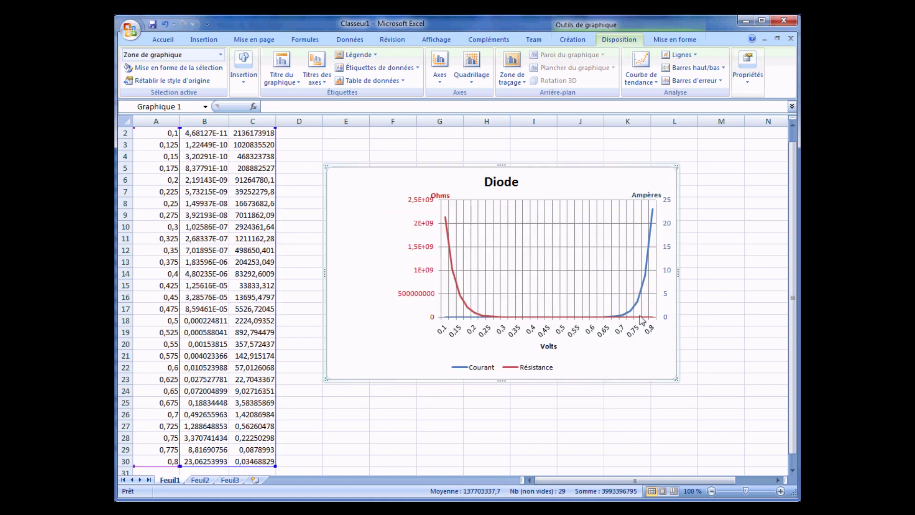
Reposition the Ohms and Ampères titles slightly higher and outward so each sits clear above its own vertical axis
left_click(434, 193)
left_click_drag(435, 193, 424, 188)
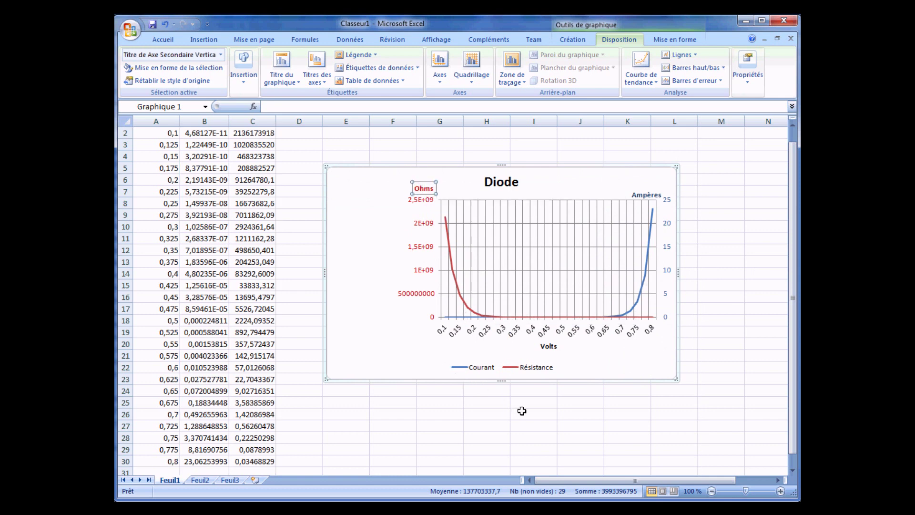
left_click(587, 376)
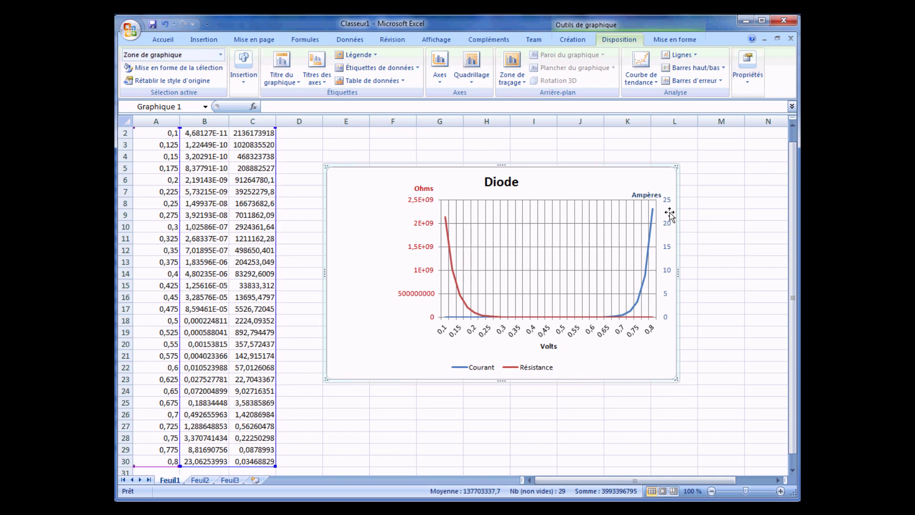
left_click_drag(650, 194, 660, 190)
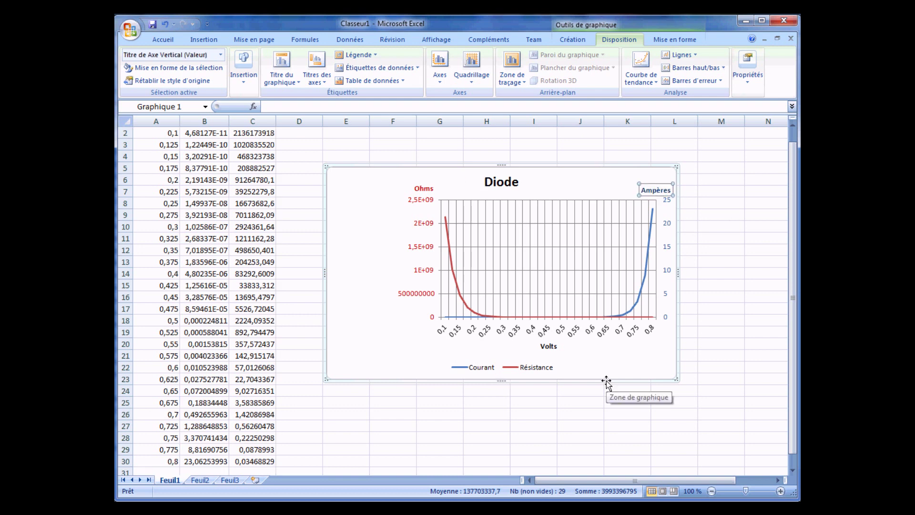
mouse_move(445, 216)
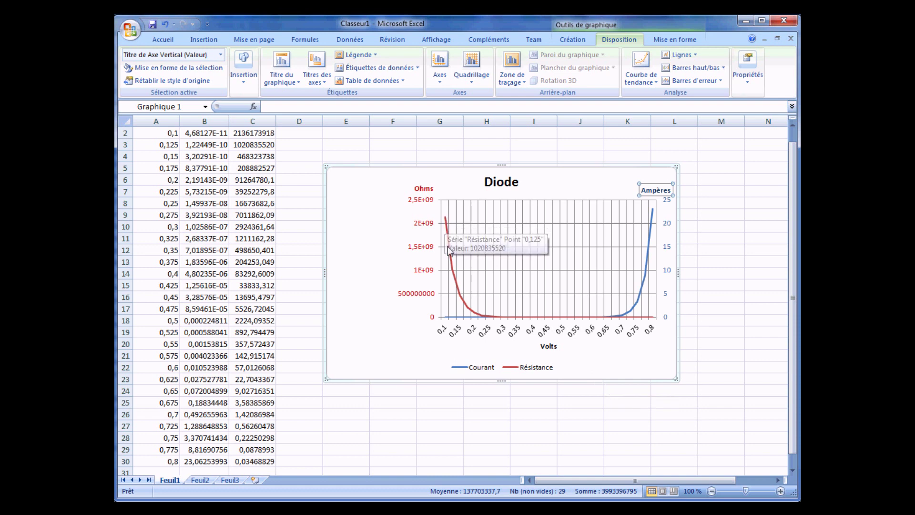
mouse_move(466, 304)
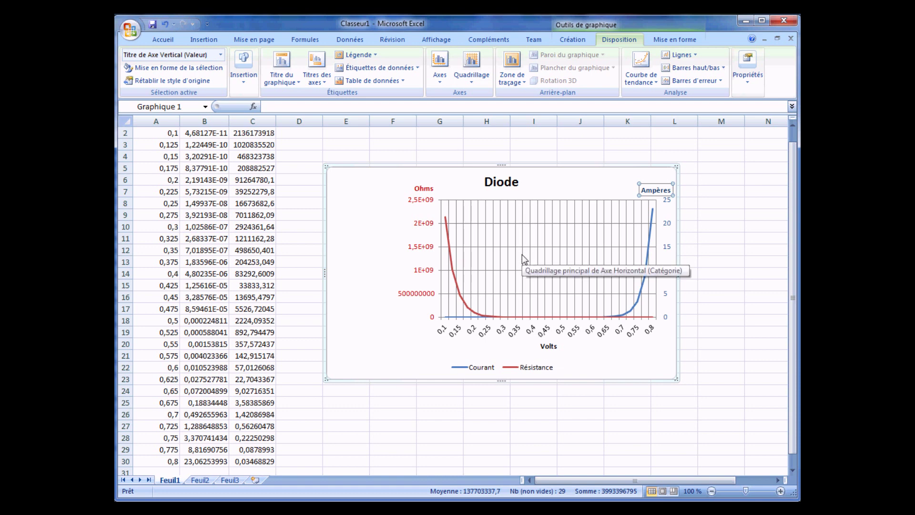
Search the Excel help for axe, look over the listed topics and close the help window
left_click(752, 40)
left_click_drag(726, 131, 300, 101)
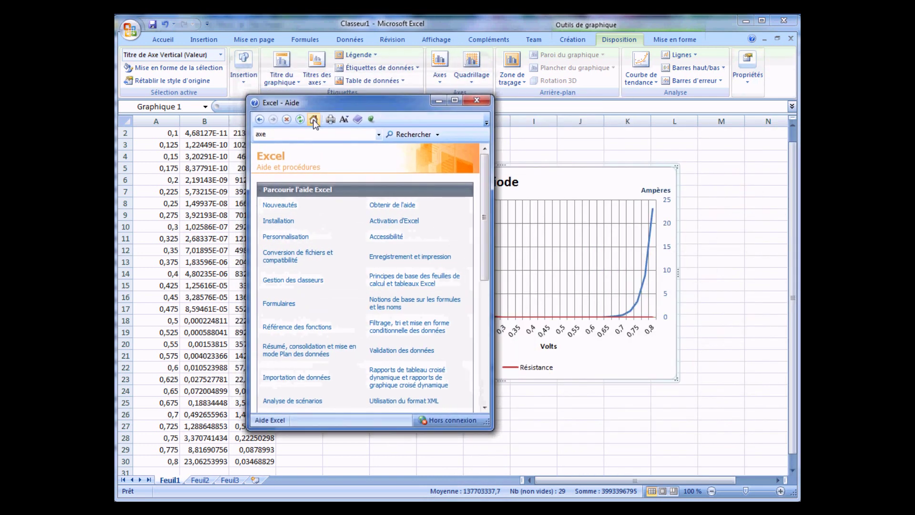
left_click(280, 135)
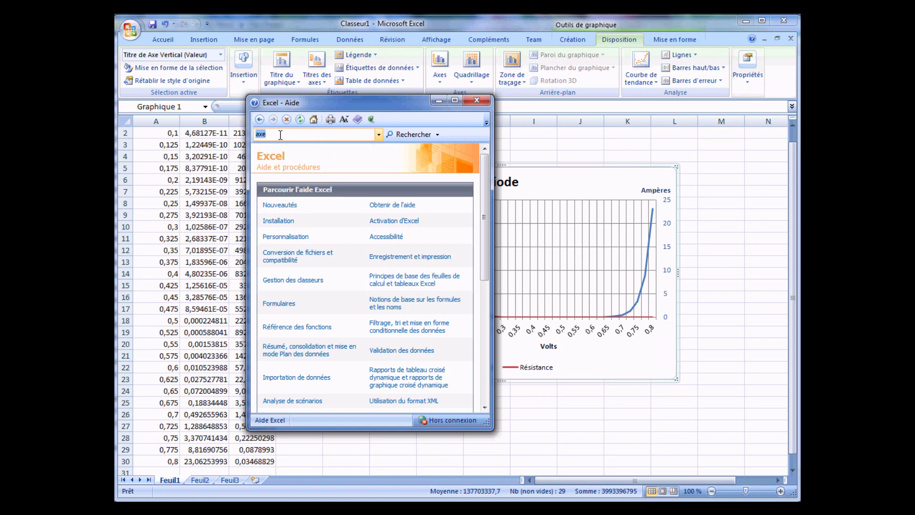
key("Return")
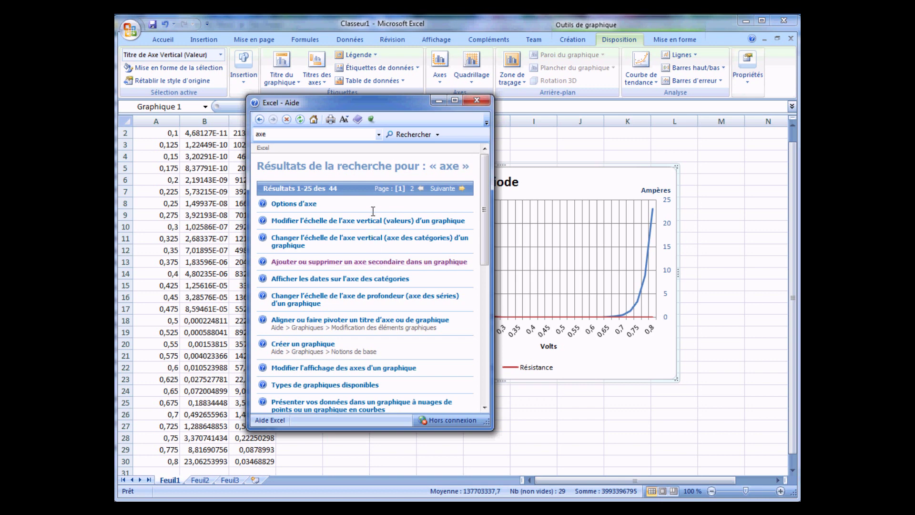
left_click(477, 102)
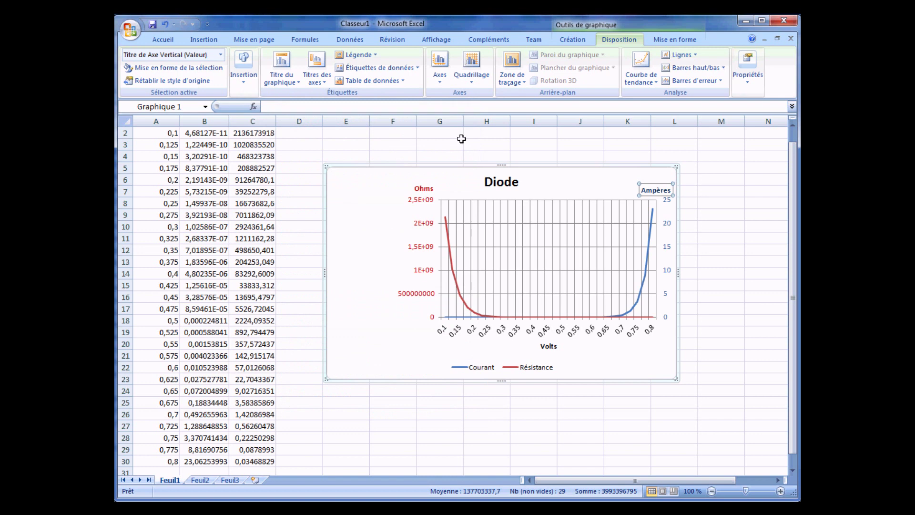
Rename the worksheet Feuil1 as Diode
right_click(170, 481)
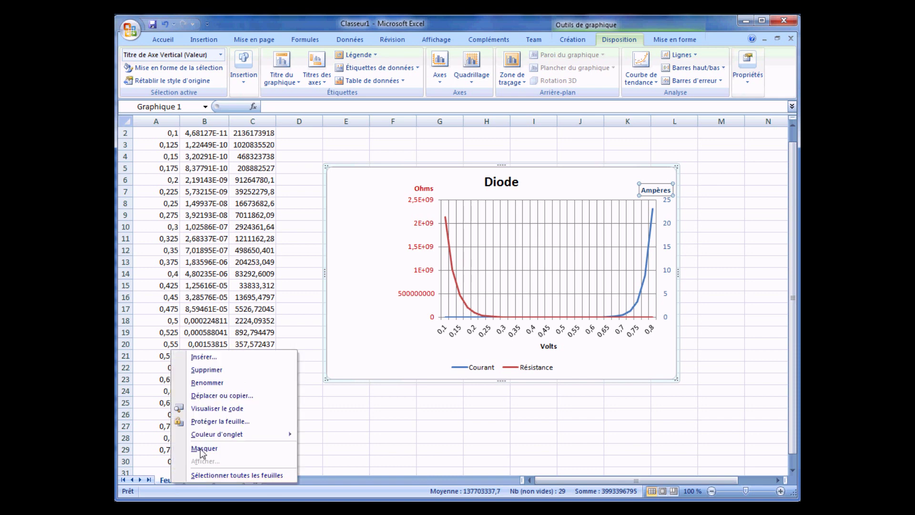
left_click(214, 384)
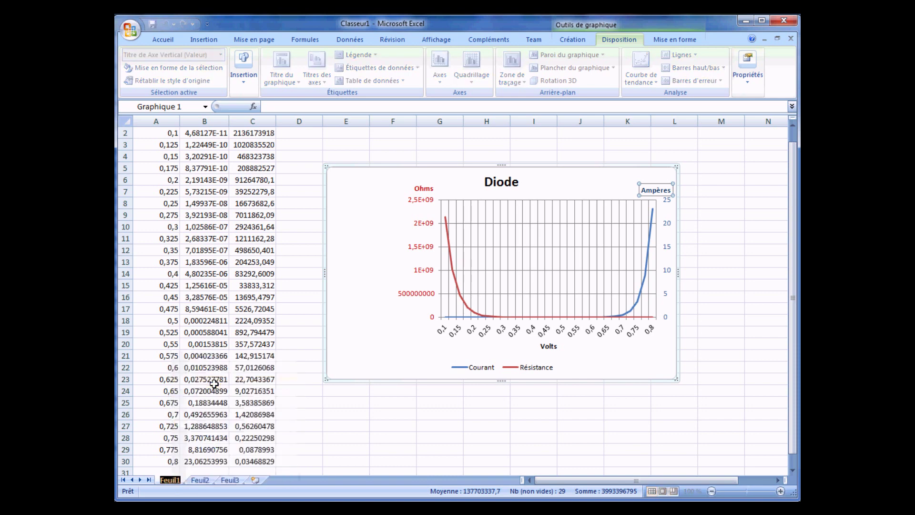
type("Diode")
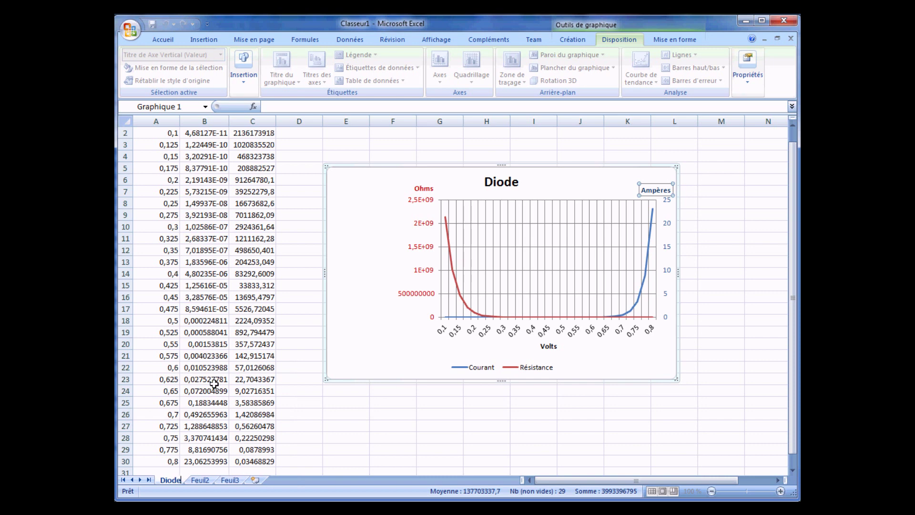
key("Return")
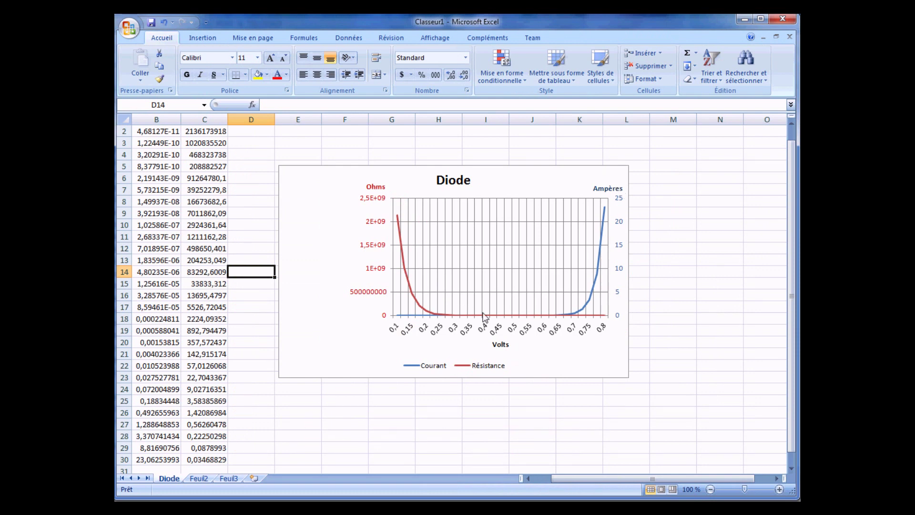
Restrict the values of the chart's Résistance series to cells C14:C26
left_click(403, 266)
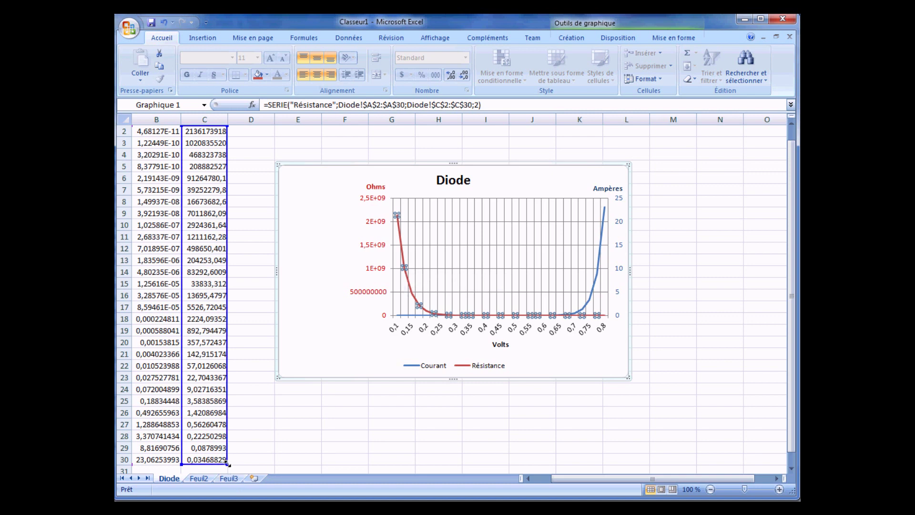
left_click_drag(227, 462, 230, 416)
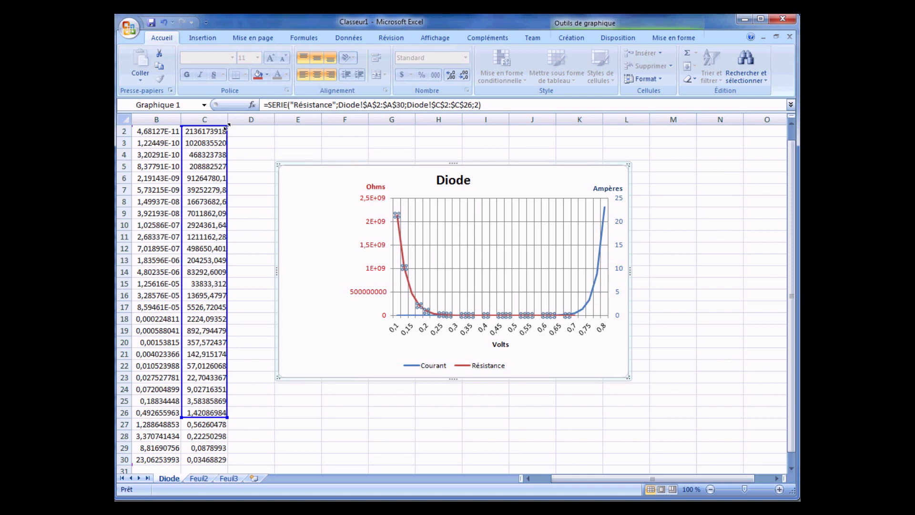
left_click_drag(226, 128, 208, 268)
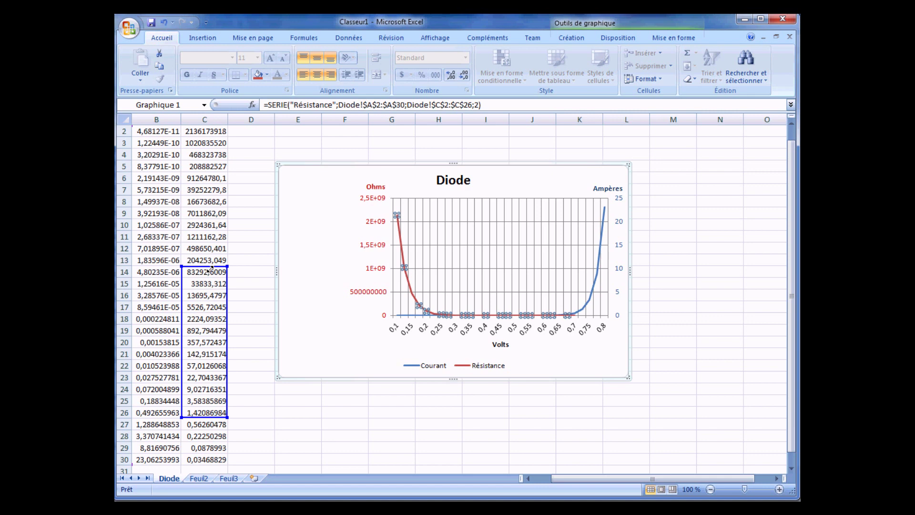
left_click_drag(208, 269, 208, 270)
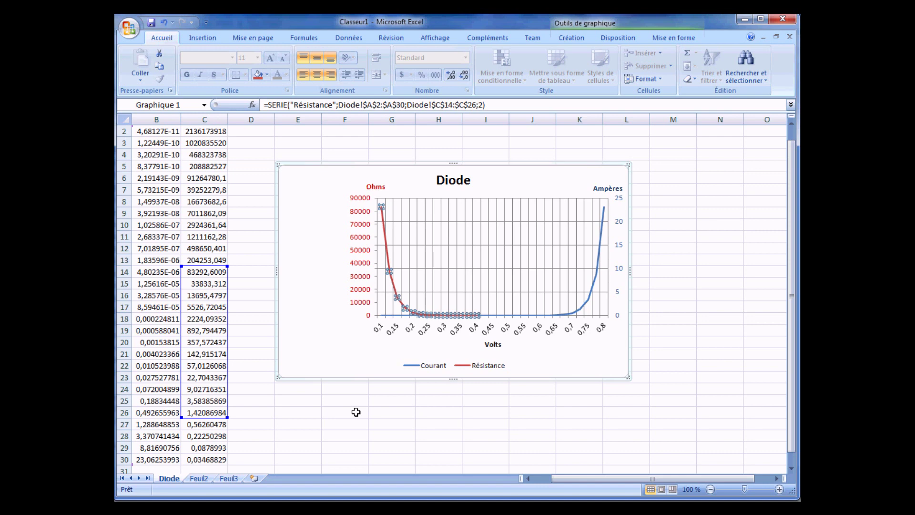
Restrict the Résistance series' voltage label range to cells A14:A26
left_click_drag(581, 478, 555, 477)
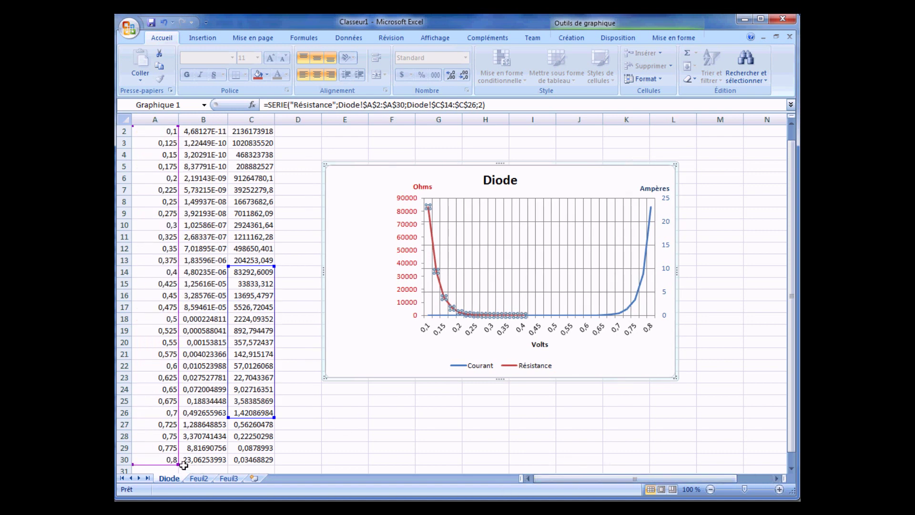
left_click_drag(175, 460, 179, 415)
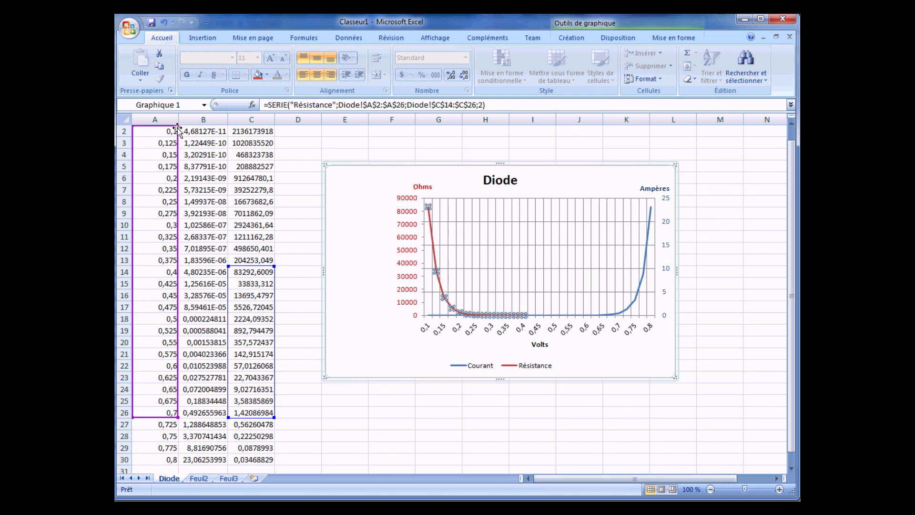
left_click_drag(177, 127, 180, 277)
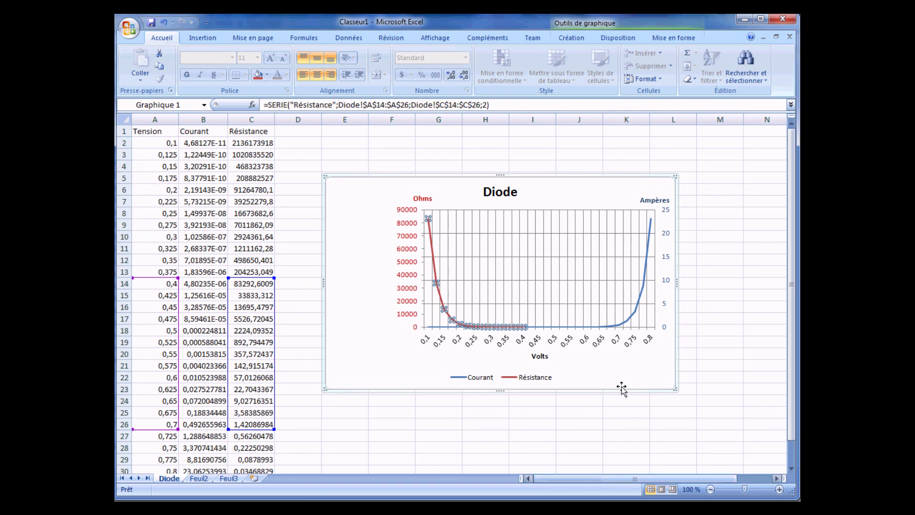
Restrict the values of the chart's Courant series to cells B14:B26
left_click(643, 287)
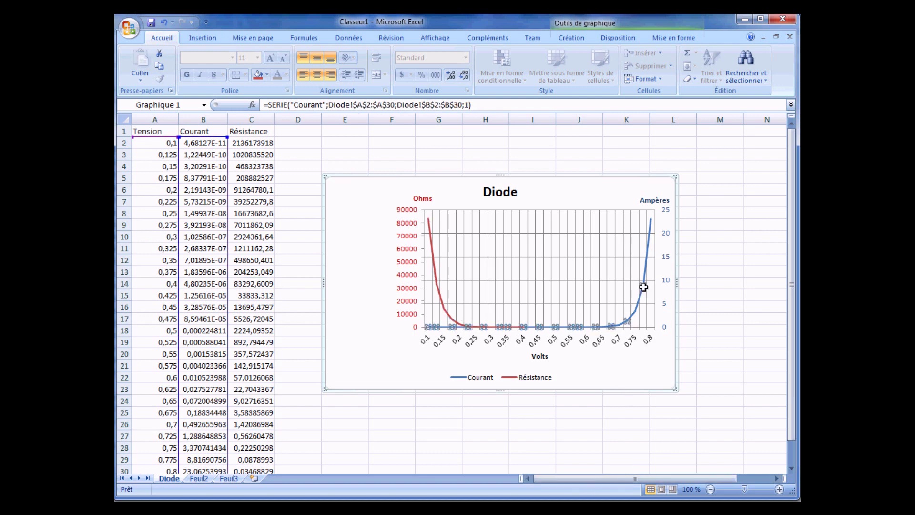
left_click_drag(226, 137, 222, 283)
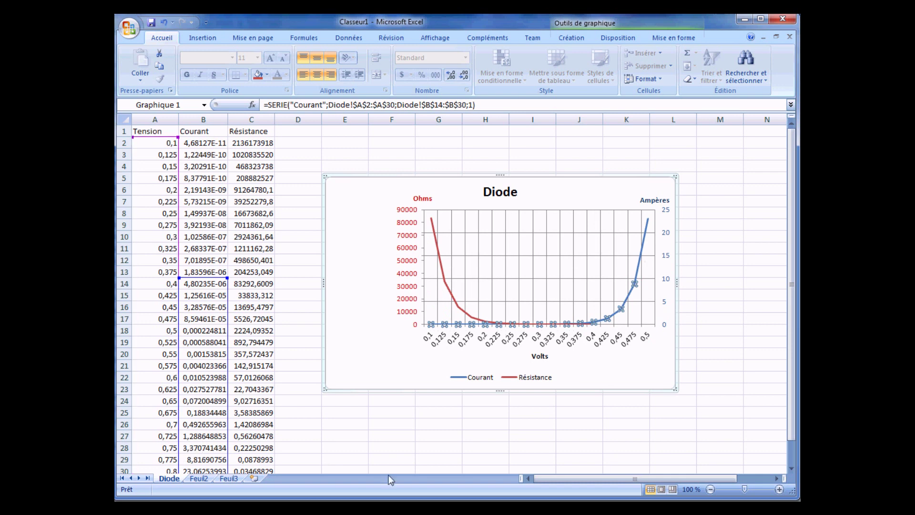
left_click(791, 468)
left_click(791, 468)
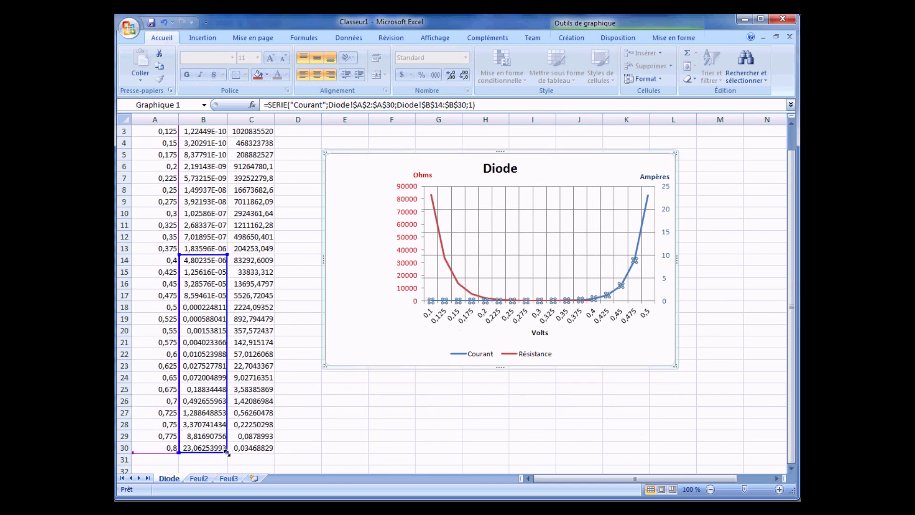
left_click_drag(227, 453, 232, 406)
Restrict the Courant series' voltage label range to cells A14:A26, check the Résistance series' ranges and deselect the chart
left_click_drag(176, 453, 180, 406)
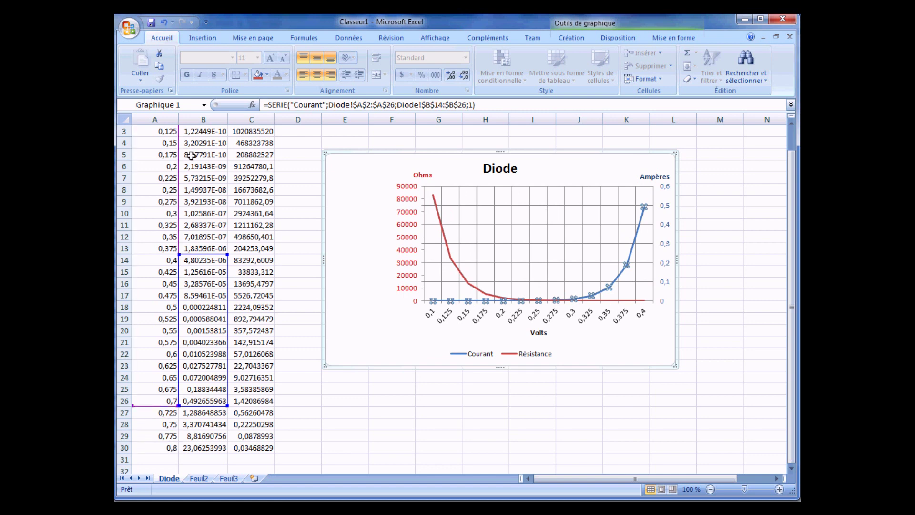
scroll(191, 153, "up", 1)
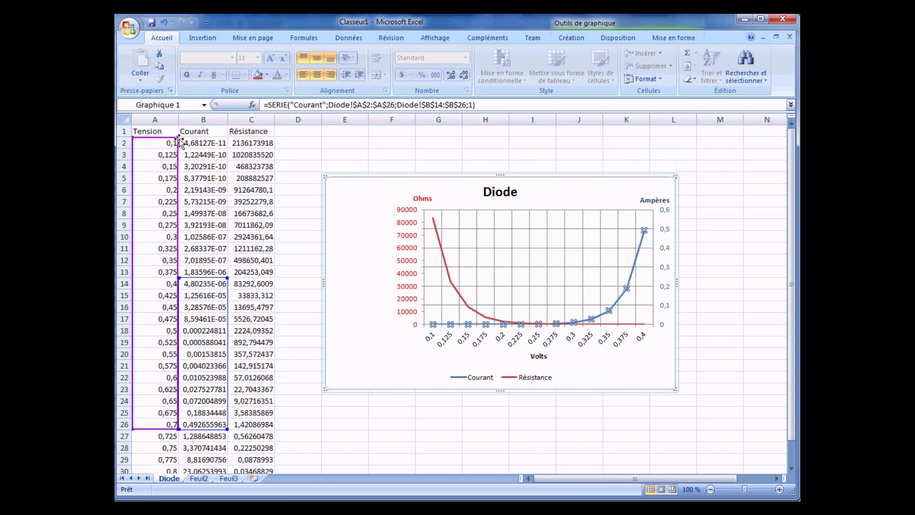
left_click_drag(178, 137, 177, 278)
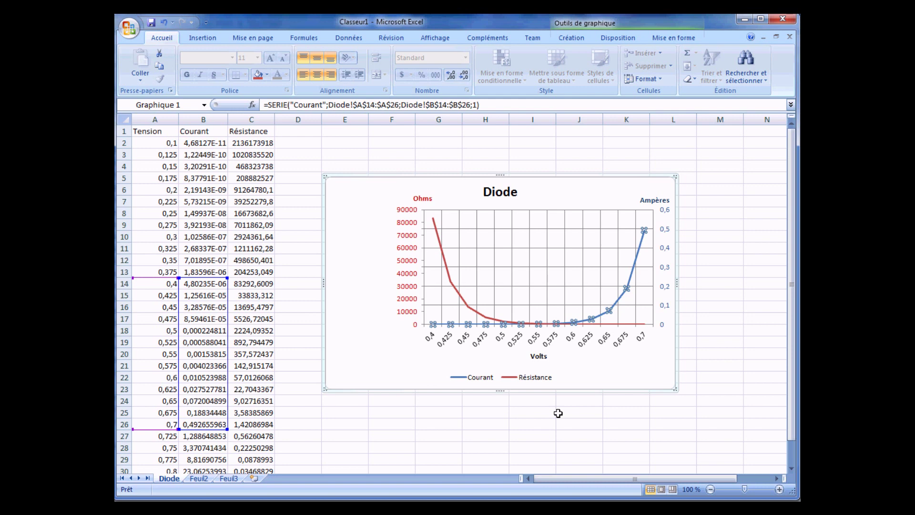
left_click(445, 270)
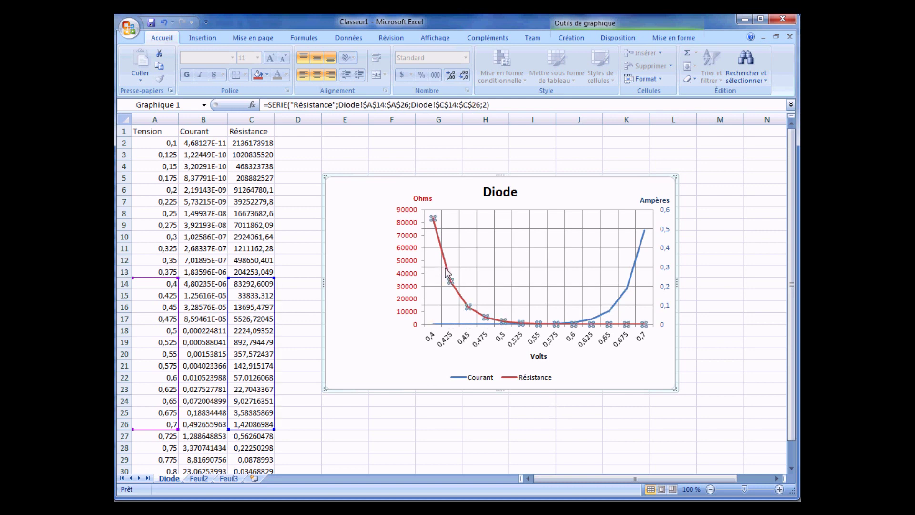
left_click(485, 424)
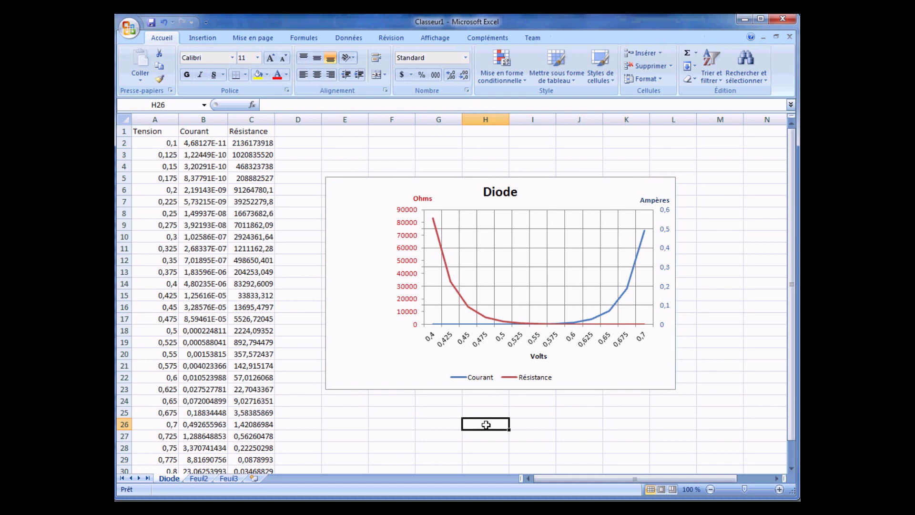